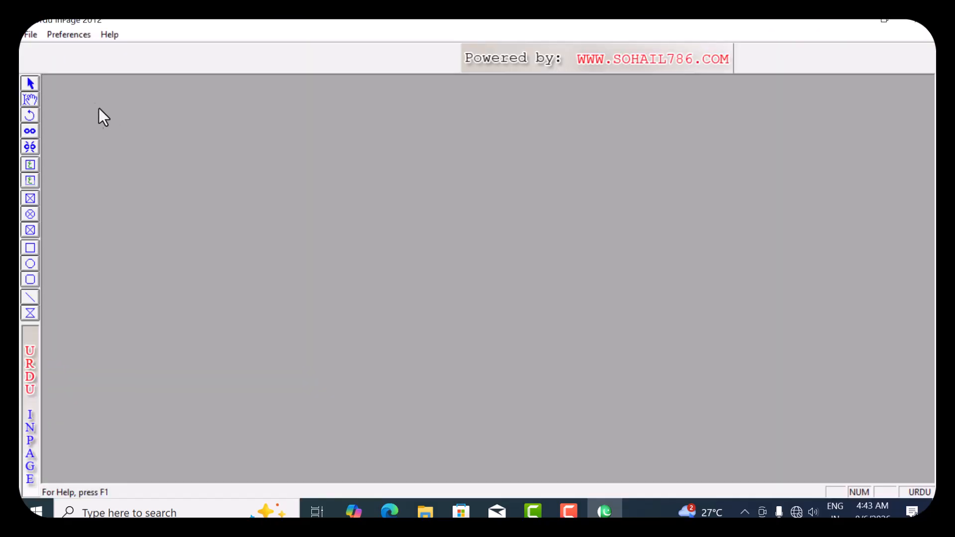
- Create a new document, then open the recent desktop file style sheet Arabic 4x7.inp
click(32, 35)
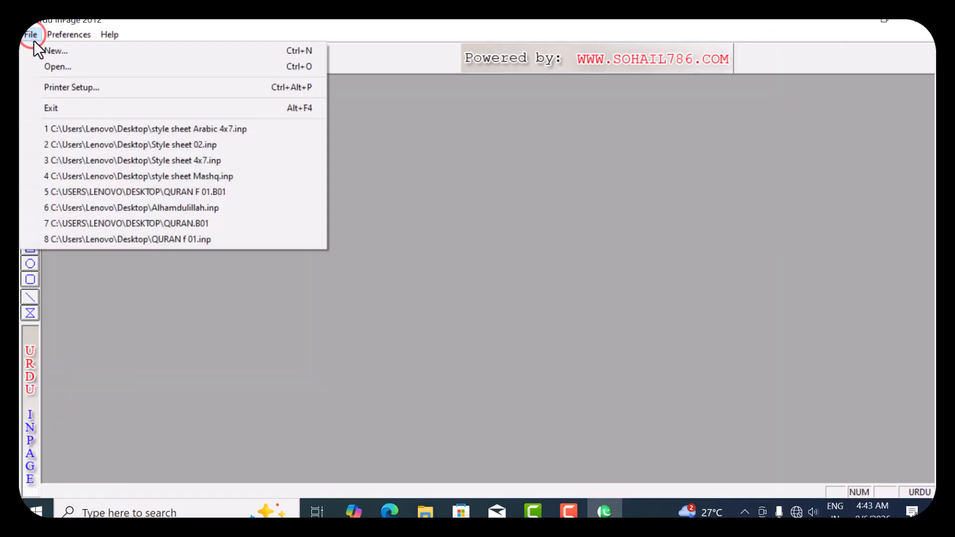
click(38, 49)
click(598, 213)
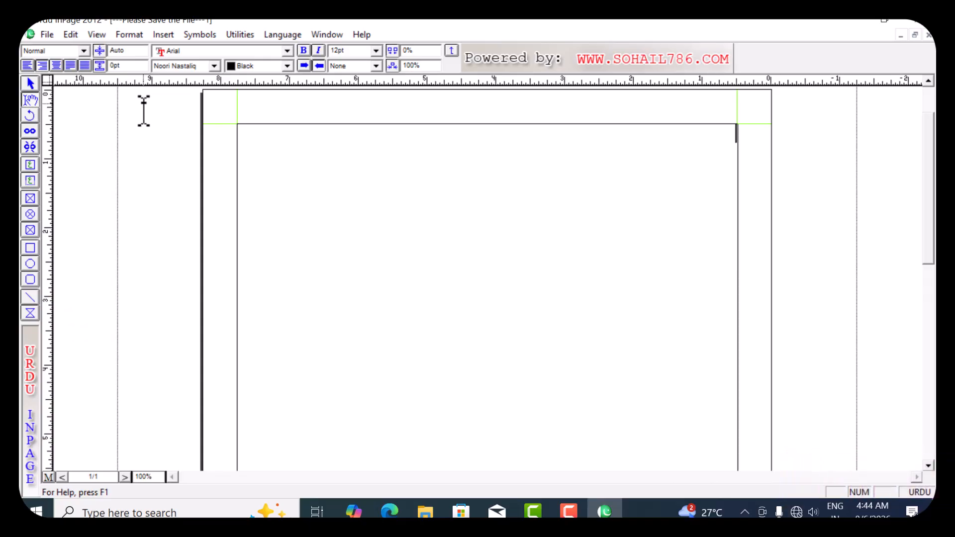
click(44, 34)
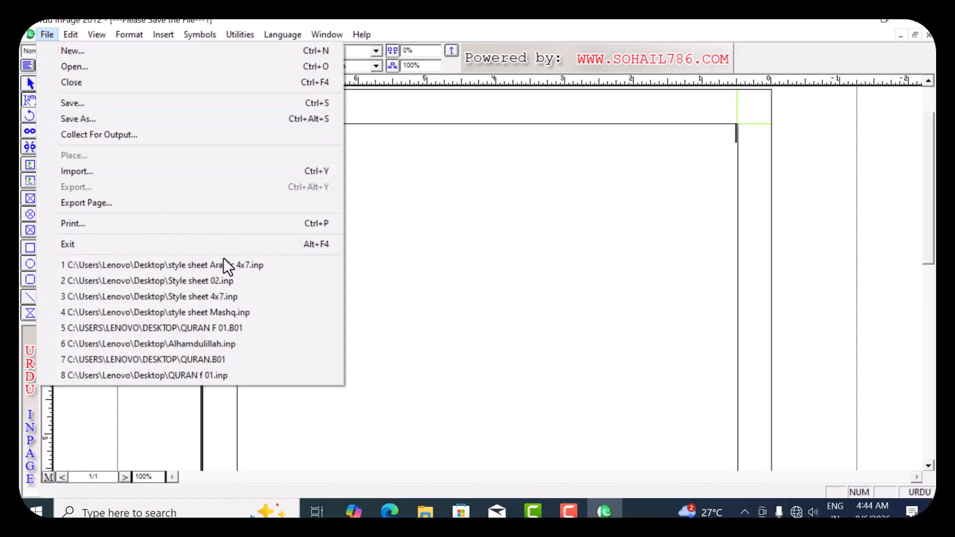
click(293, 267)
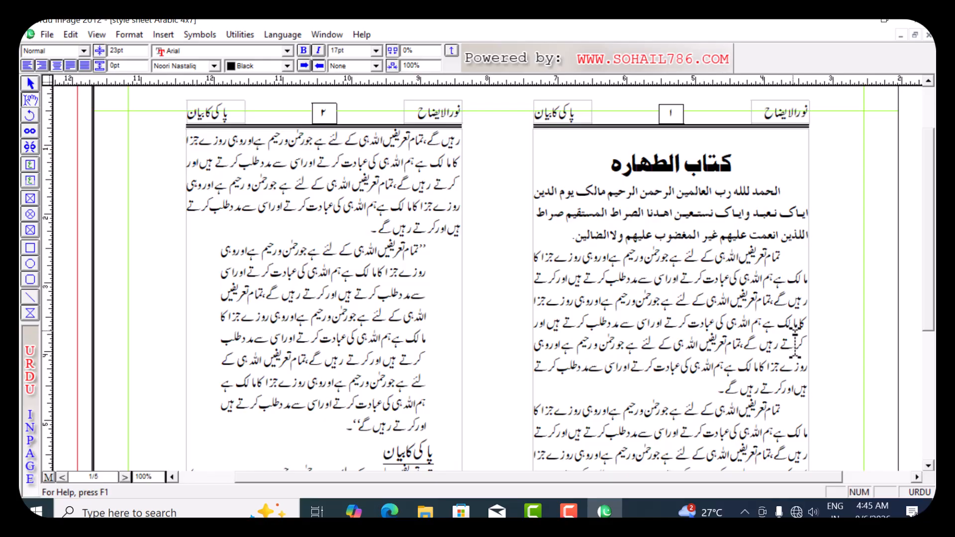
- Insert the reference marker (۱) before the full stop ending page 1's first Urdu paragraph and set its size to 12 pt
click(724, 386)
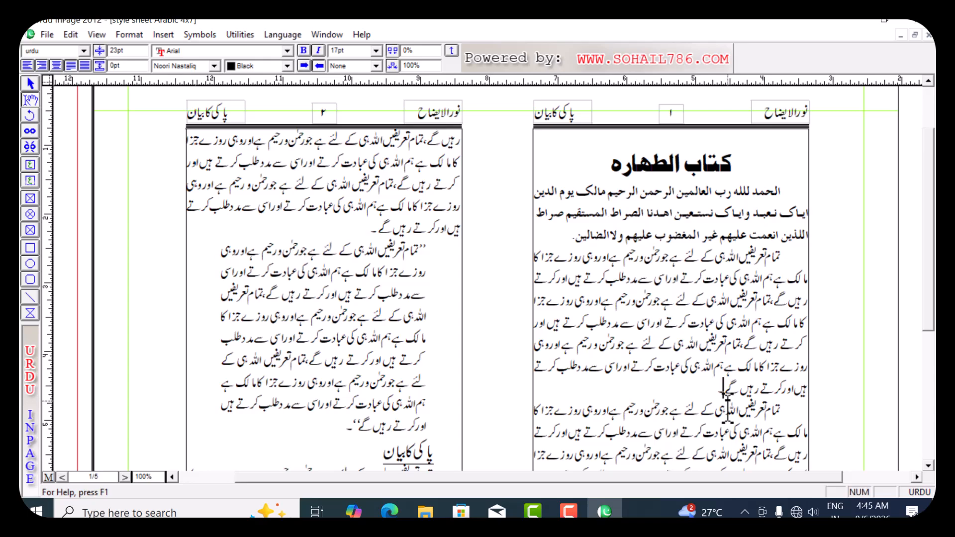
text(۔(۱))
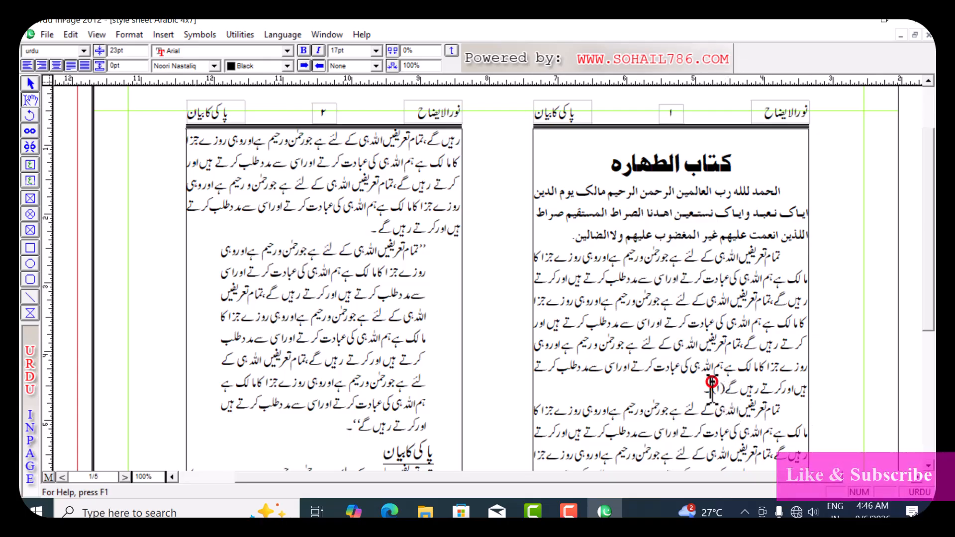
double_click(712, 387)
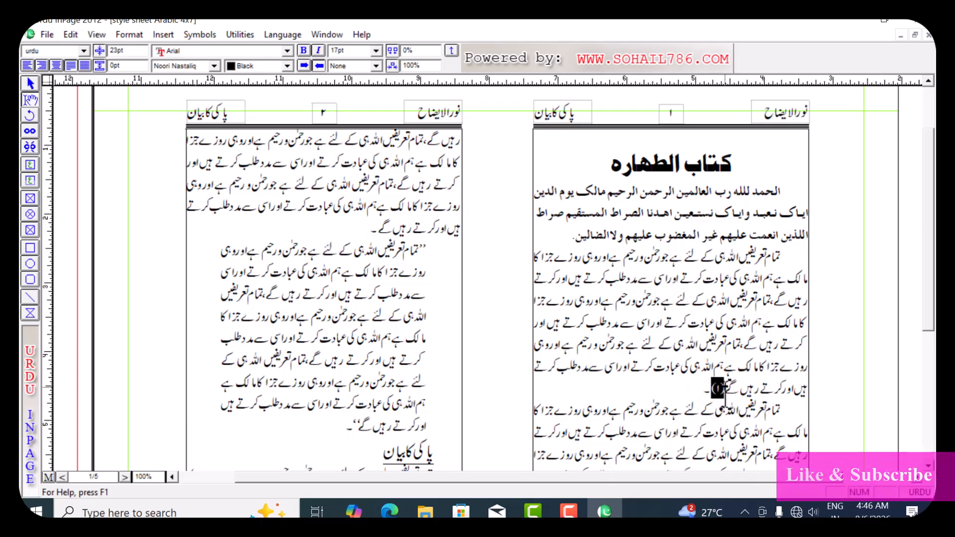
click(719, 388)
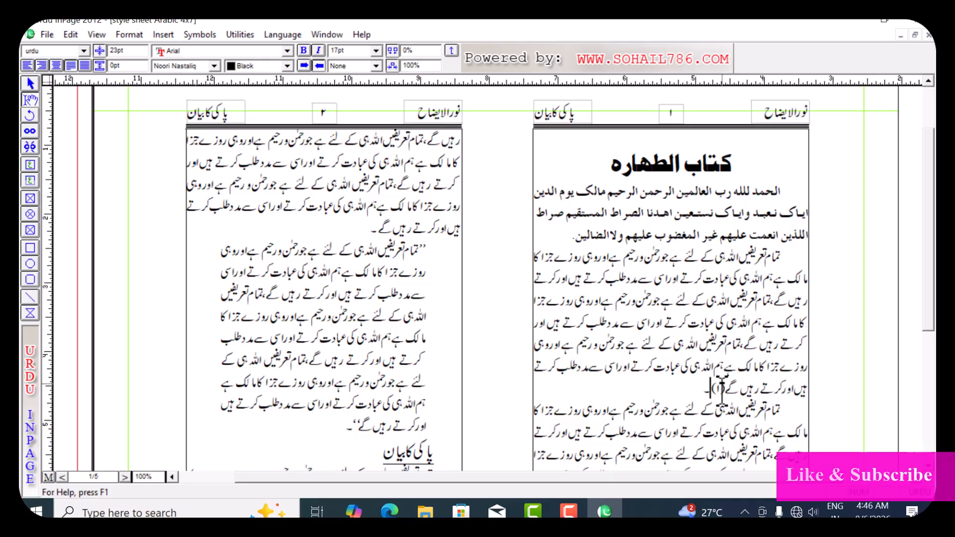
key(shift+Right)
key(shift+Right)
key(shift+Right)
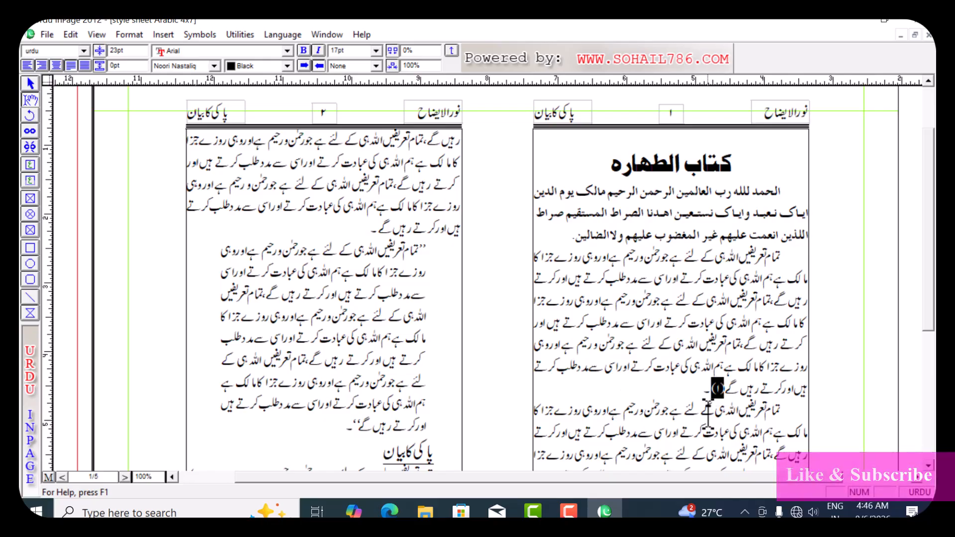
click(351, 50)
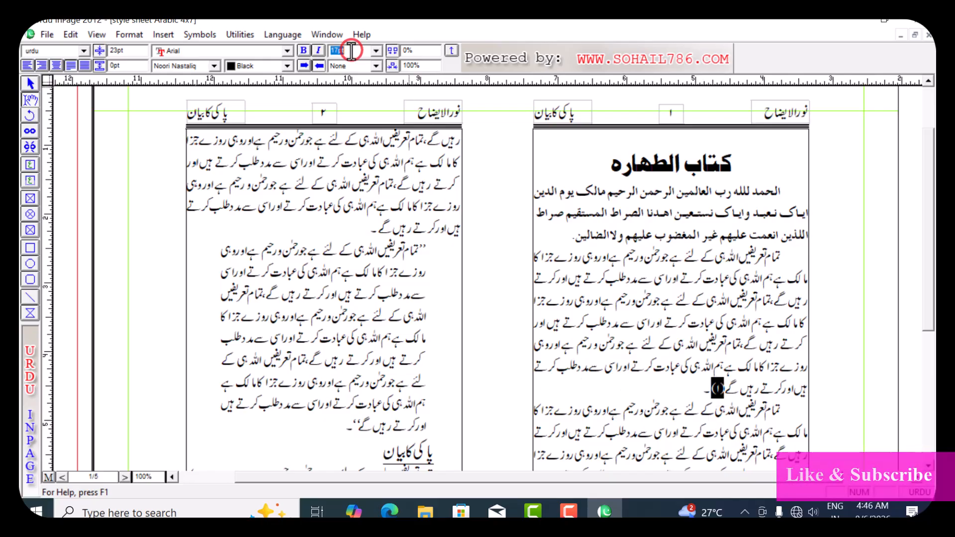
text(12)
key(Return)
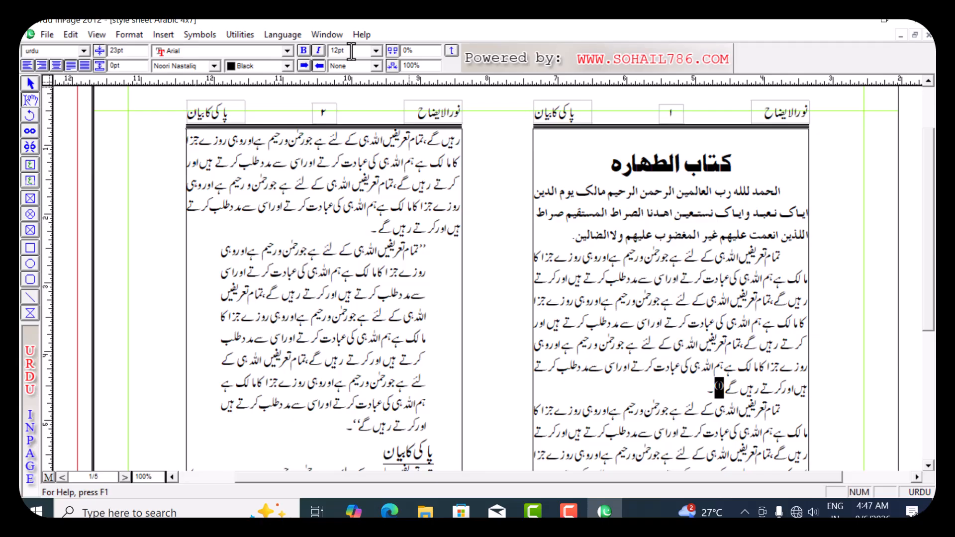
- Start a reference line below that paragraph with (۱), a tab and the source title آسان تفسیر
click(699, 390)
key(Return)
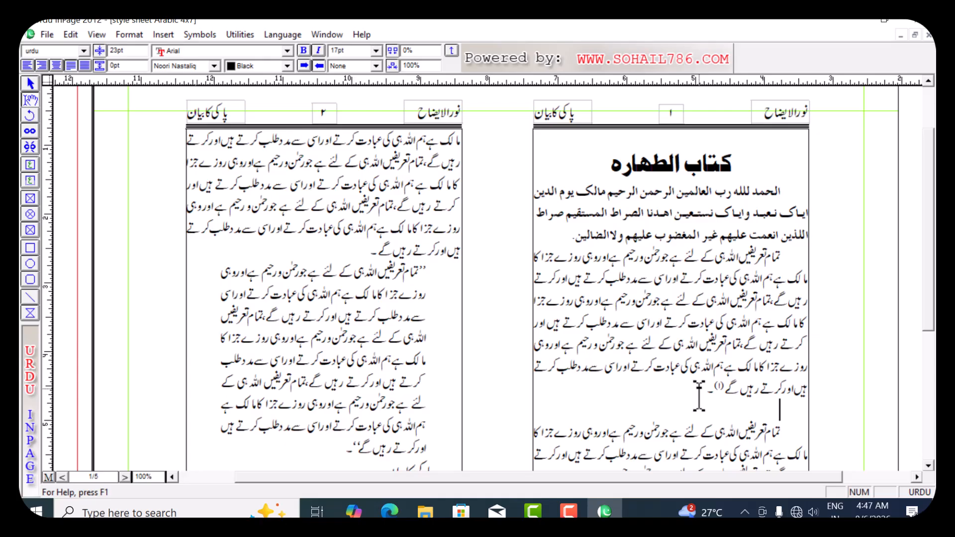
text(()
text(1))
key(Tab)
text(آسان تفسیر)
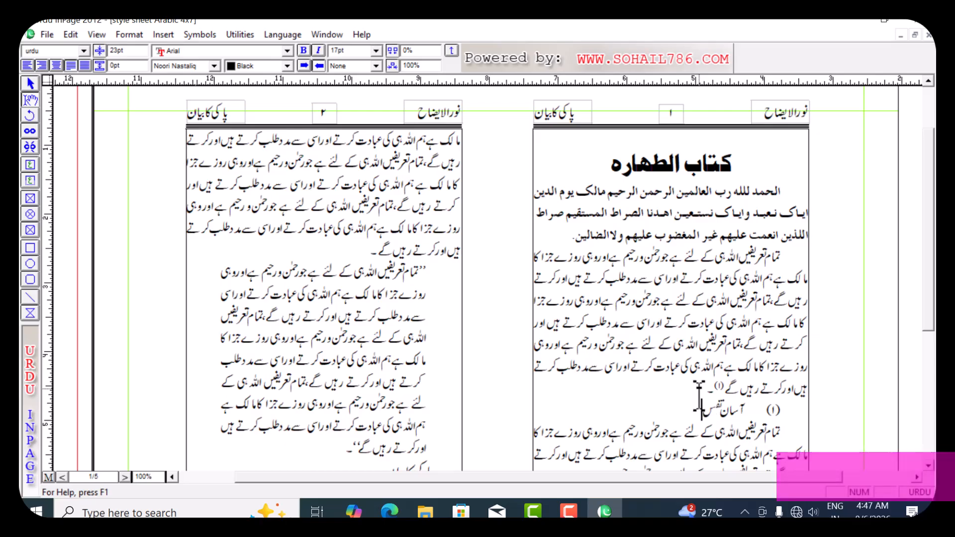
- Complete the reference line after the source title with the volume and page citation ج/۱،ص/۳۳۔
text(ش)
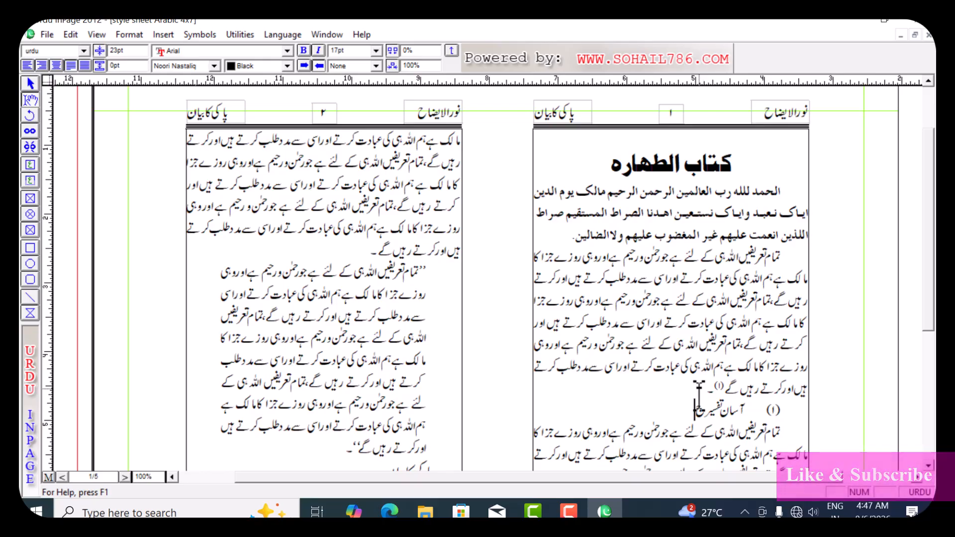
key(alt)
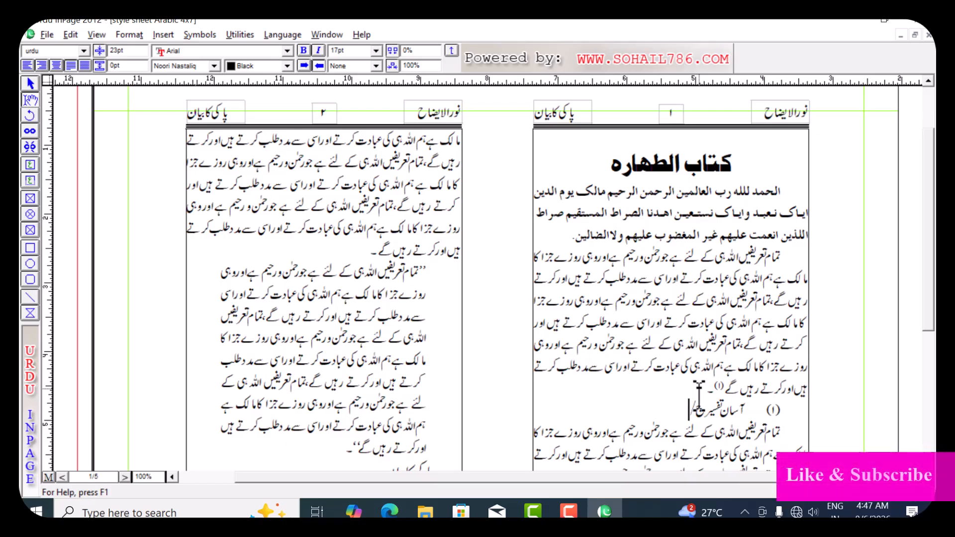
text(١)
text(١/)
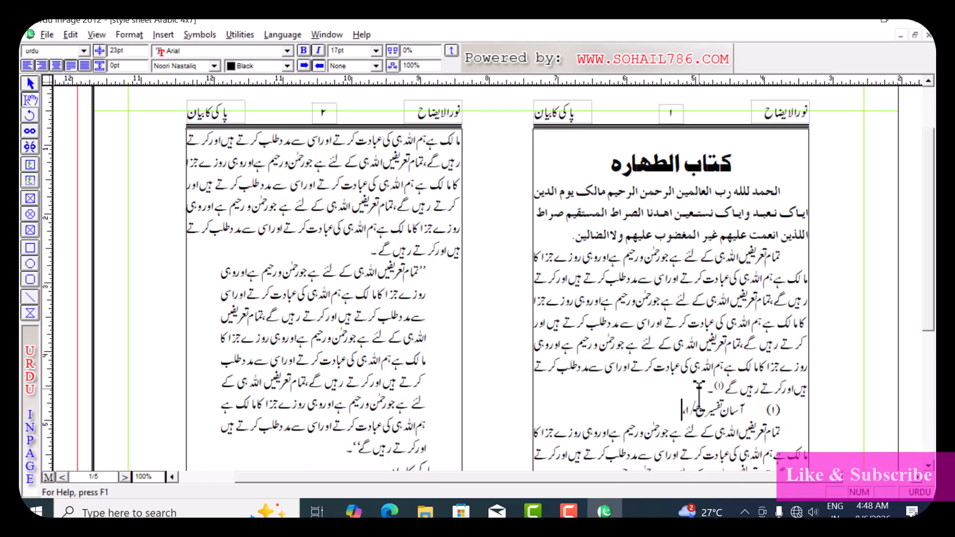
text(ص)
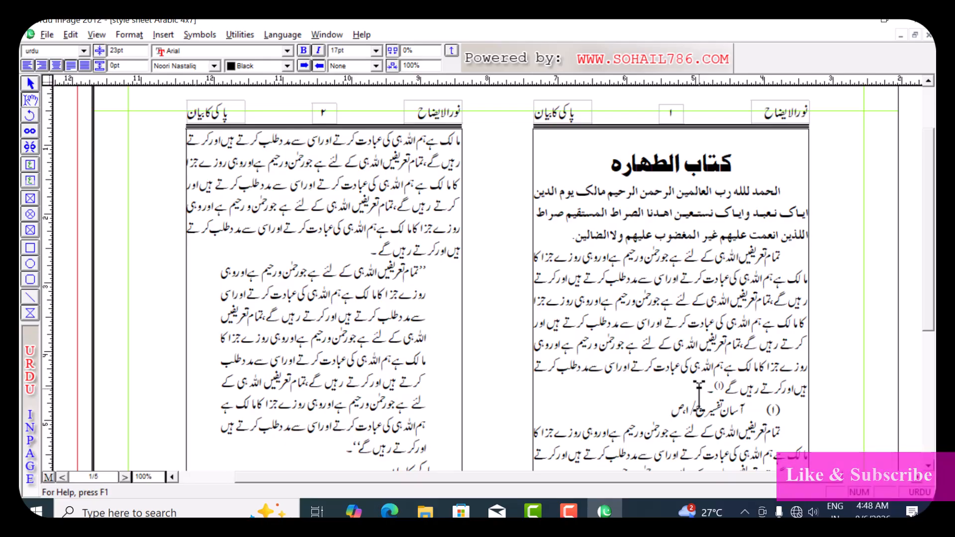
text(/)
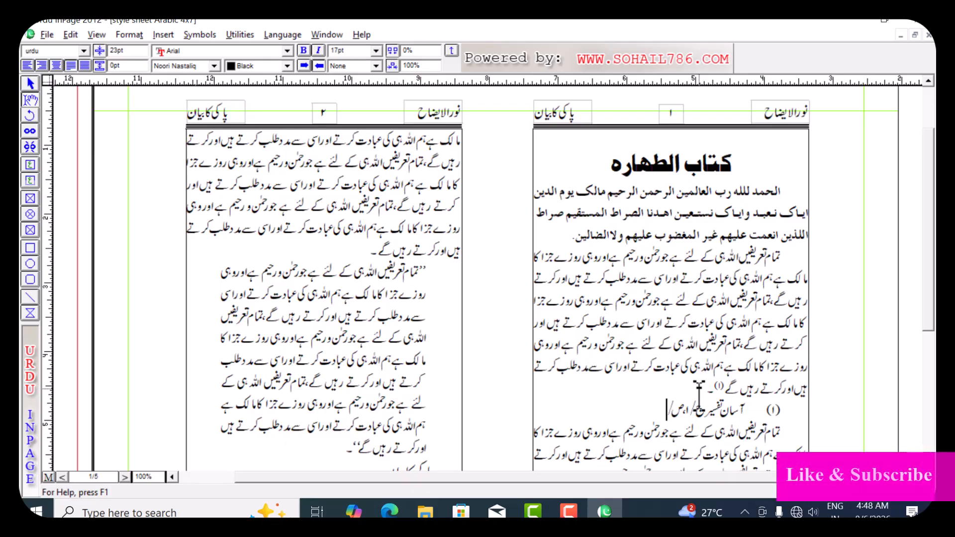
text(٣٣۔)
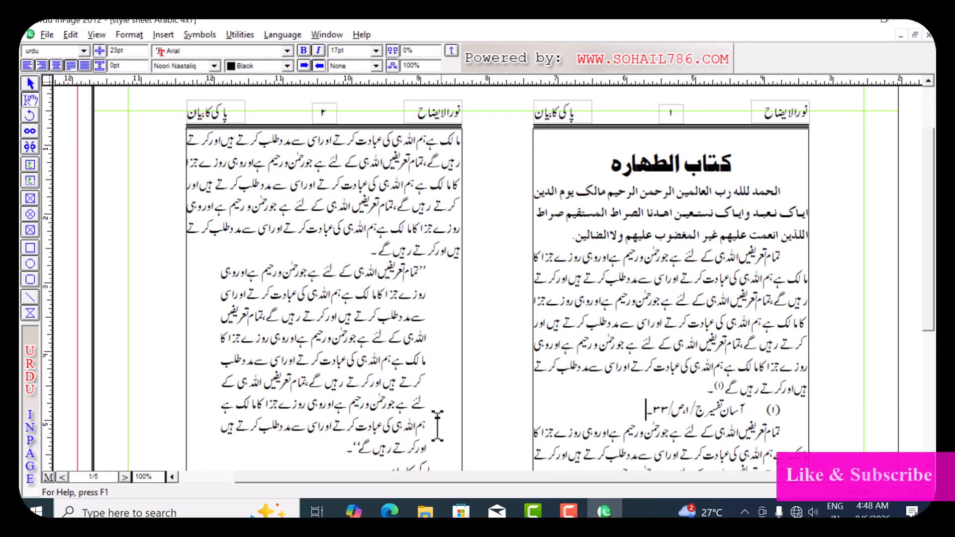
- Insert the reference marker (۱) after ہیں in the second line of the تمام تعریفیں paragraph near the top of page 3
drag(371, 405, 379, 368)
click(386, 258)
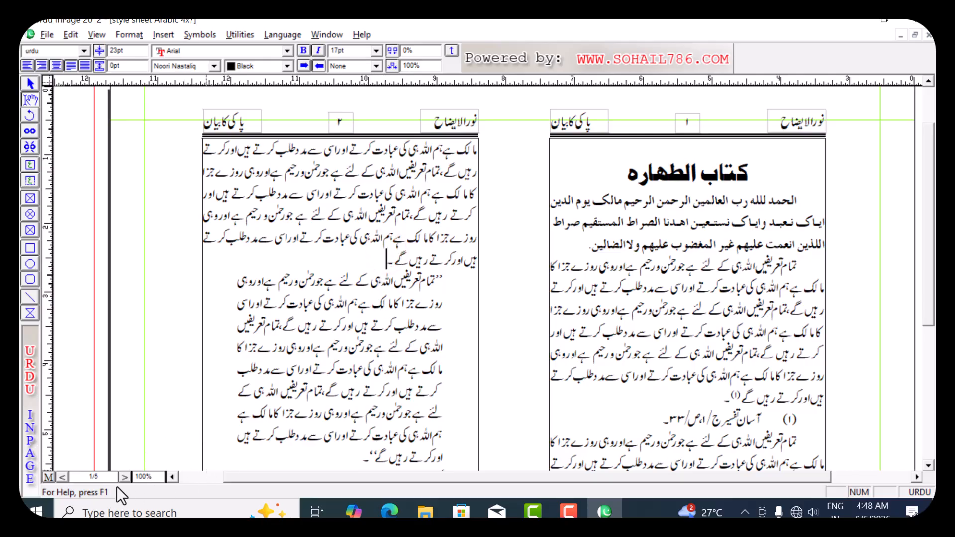
double_click(61, 476)
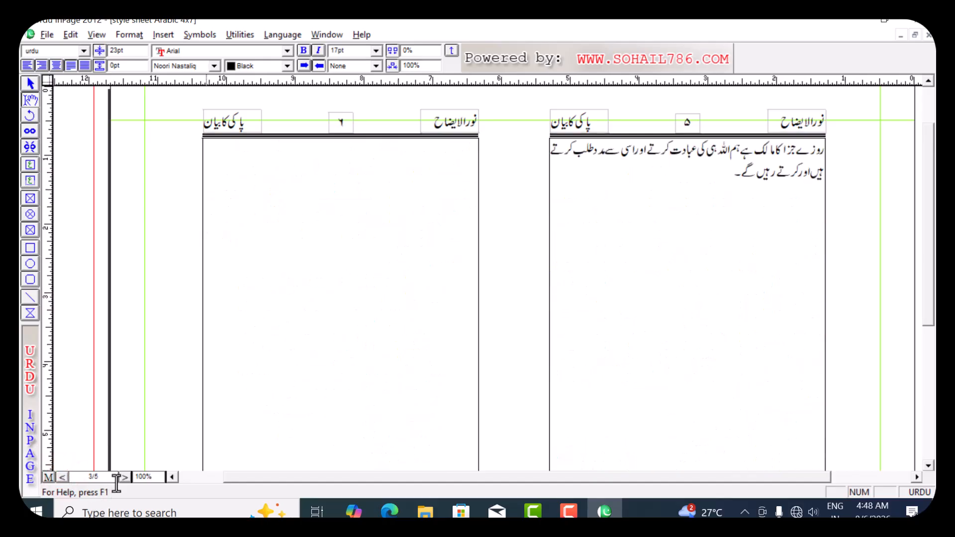
click(123, 477)
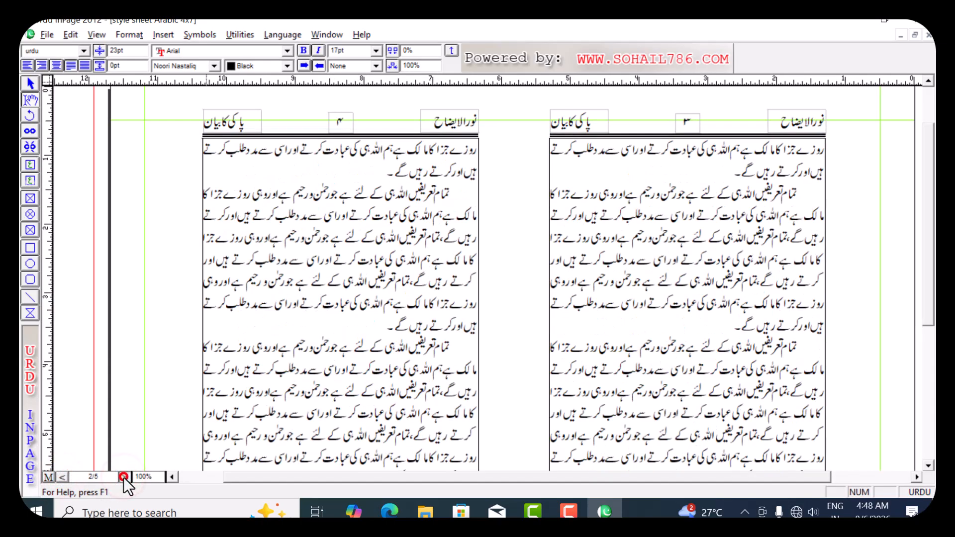
click(124, 476)
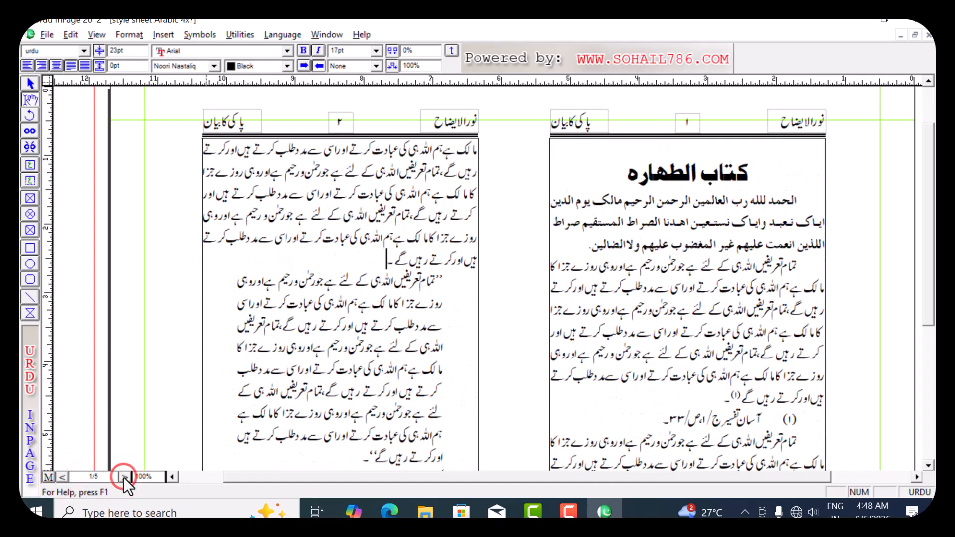
click(61, 476)
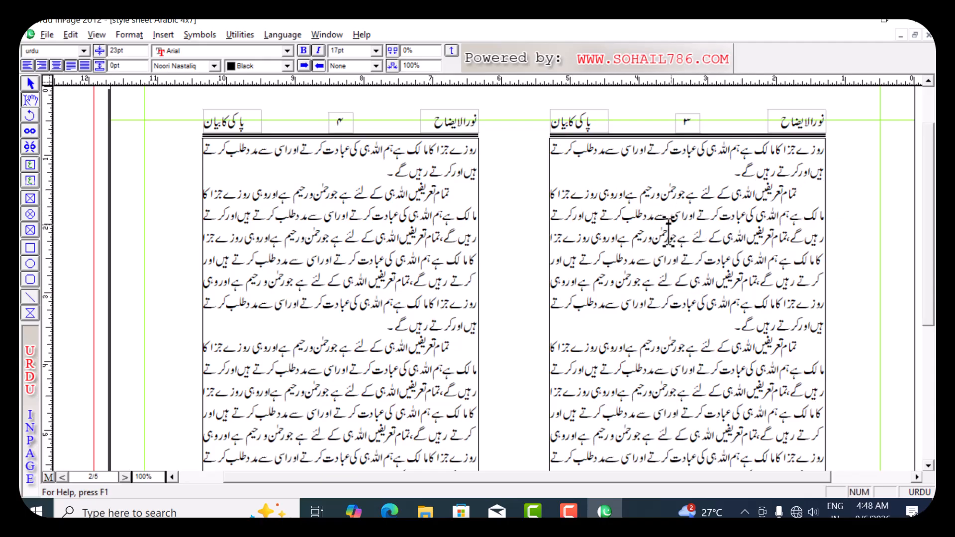
click(586, 214)
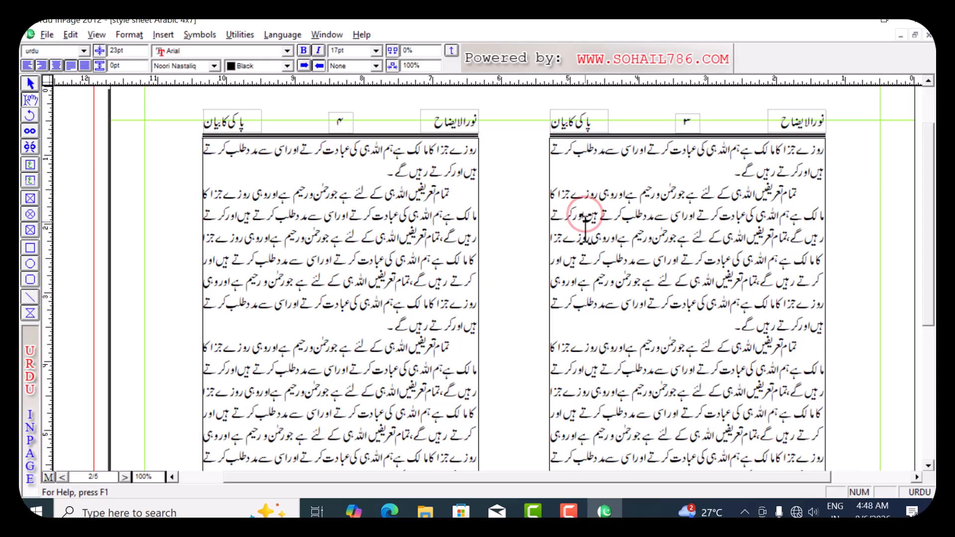
text(()
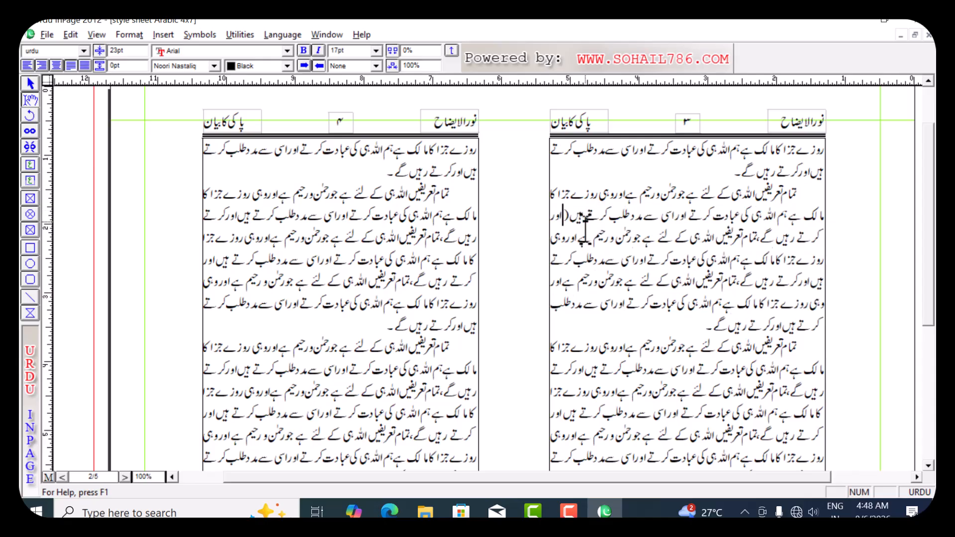
text(۱))
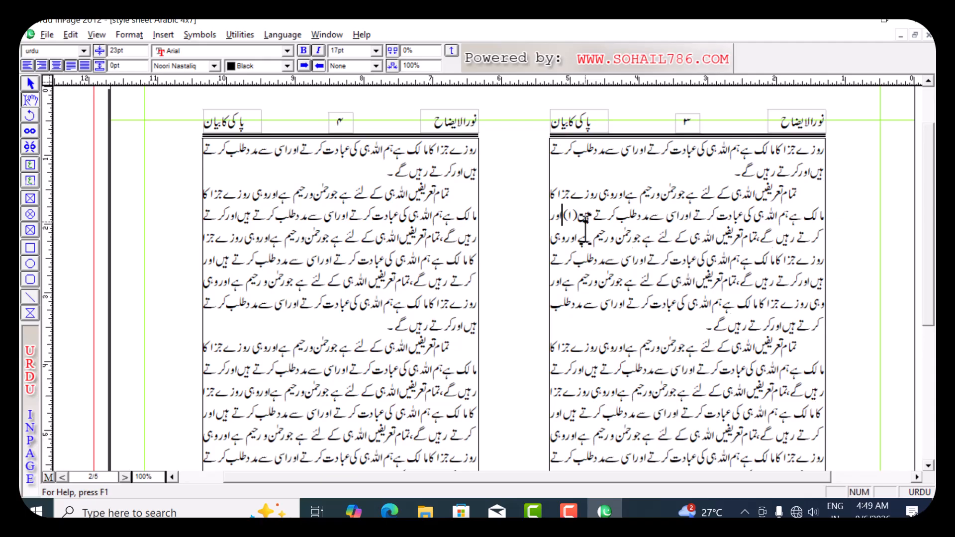
- Reduce the font size of the (۱) marker on page 3 to 12 pt
key(shift+Right)
key(shift+Right)
key(shift+Right)
key(ctrl+shift+comma)
key(ctrl+shift+comma)
key(ctrl+shift+comma)
key(ctrl+shift+comma)
key(ctrl+shift+comma)
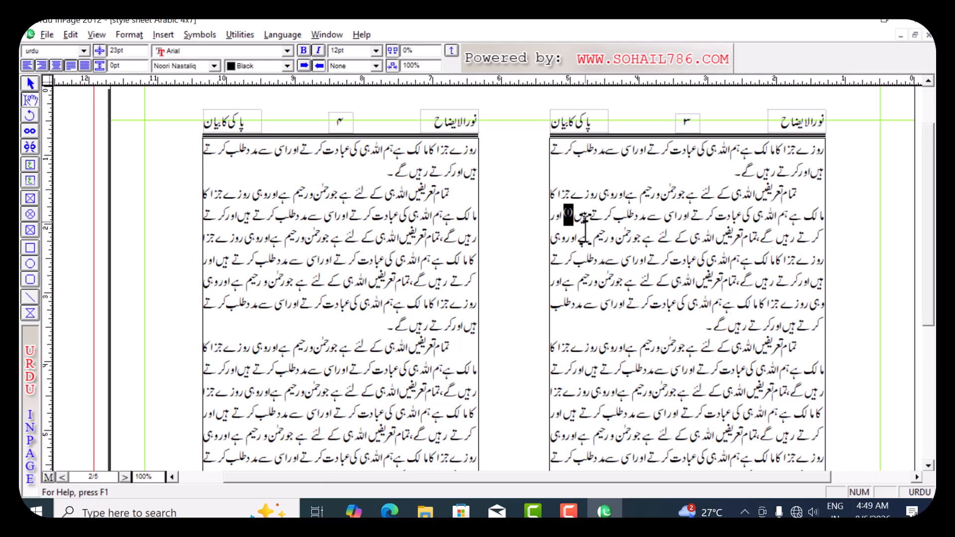
- Start a reference line below the تمام تعریفیں paragraph on page 3 with the number (۱) followed by a tab
click(701, 325)
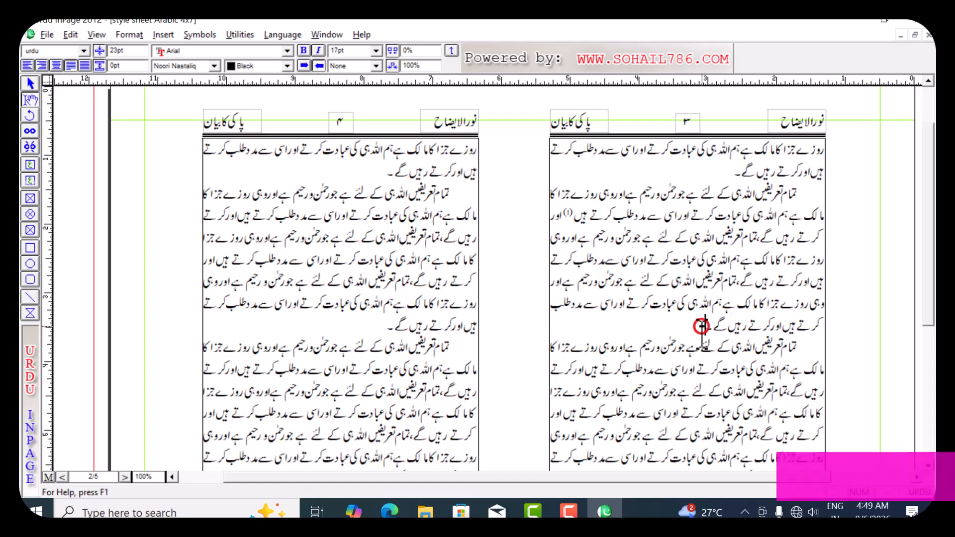
key(Return)
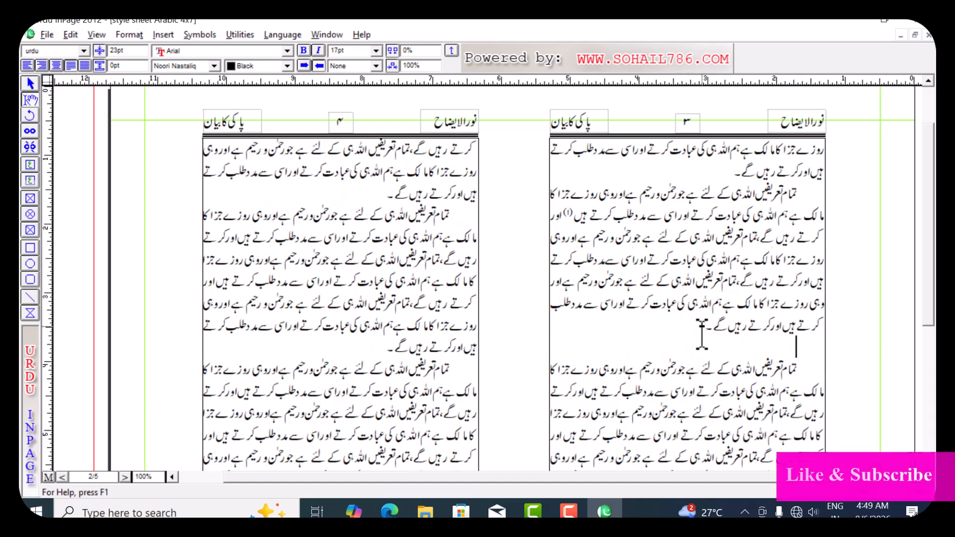
text(()
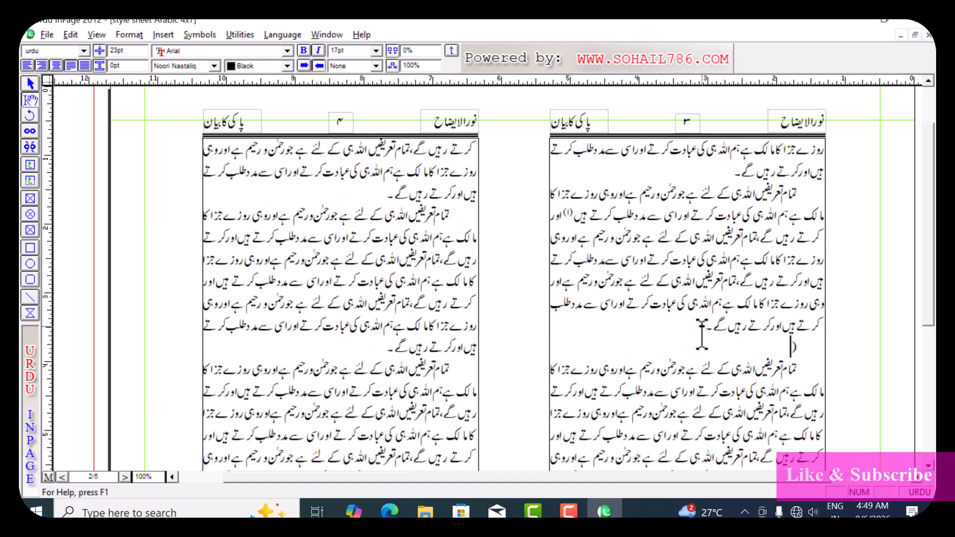
text(۱))
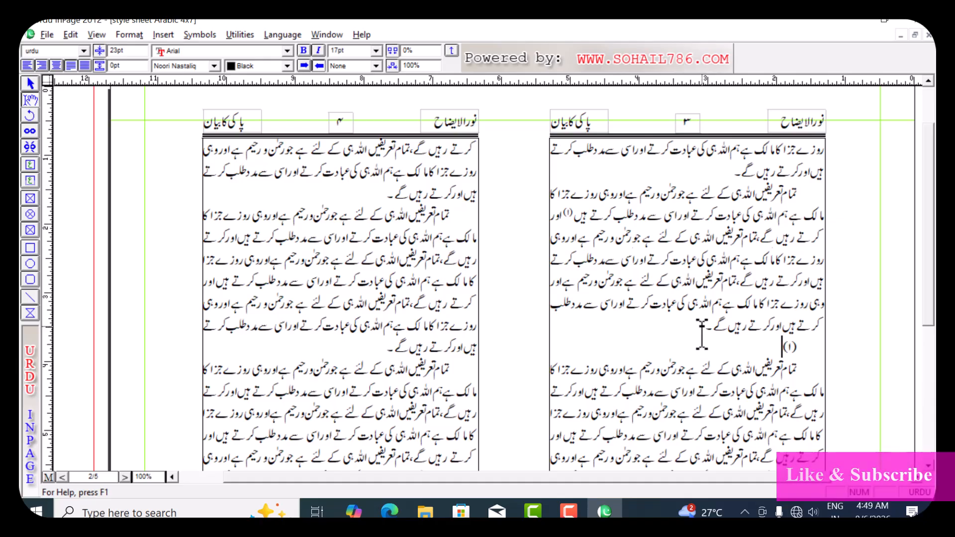
key(Tab)
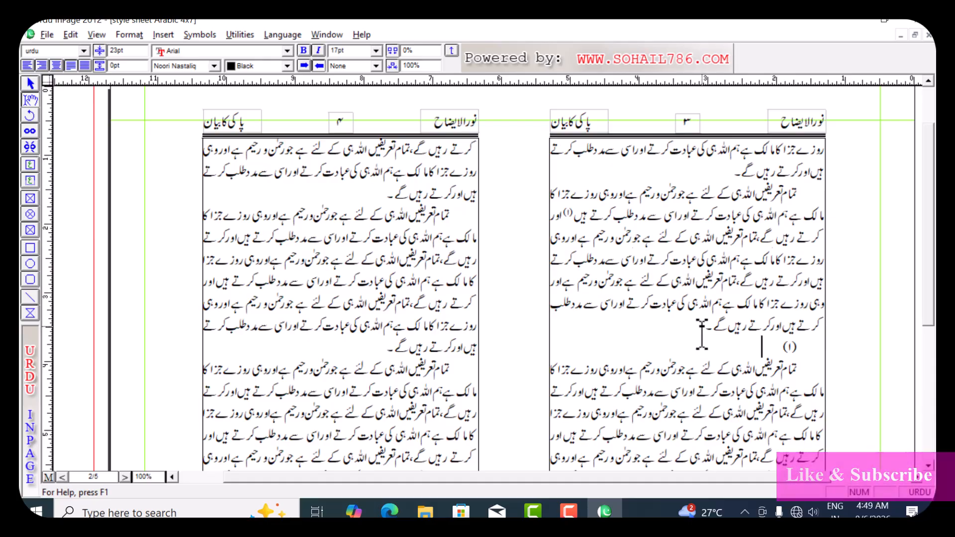
- Complete the (۱) reference line with the source title, volume and page citation بیان القرآن ج/۲،ص/۴۴۔
text(بیان س)
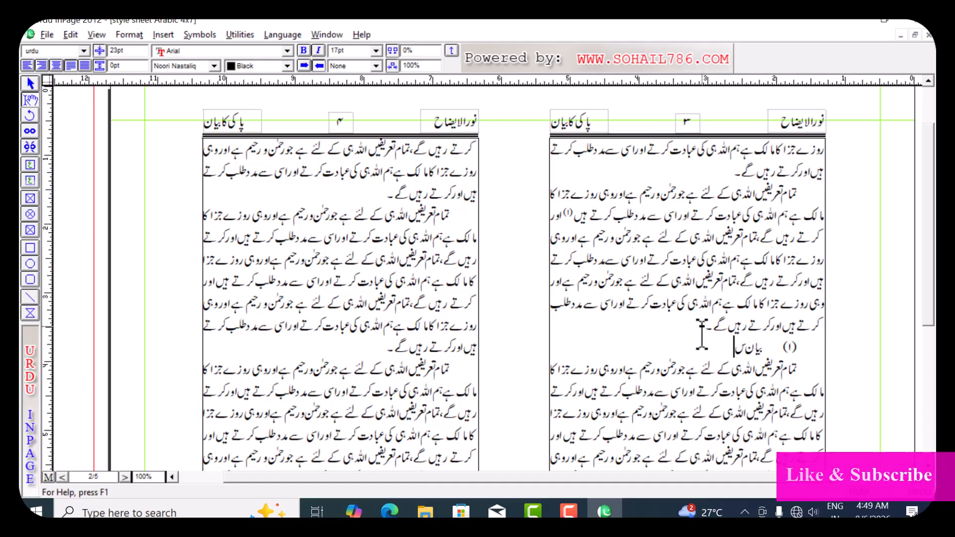
key(BackSpace)
text(ا)
text(لقرآ)
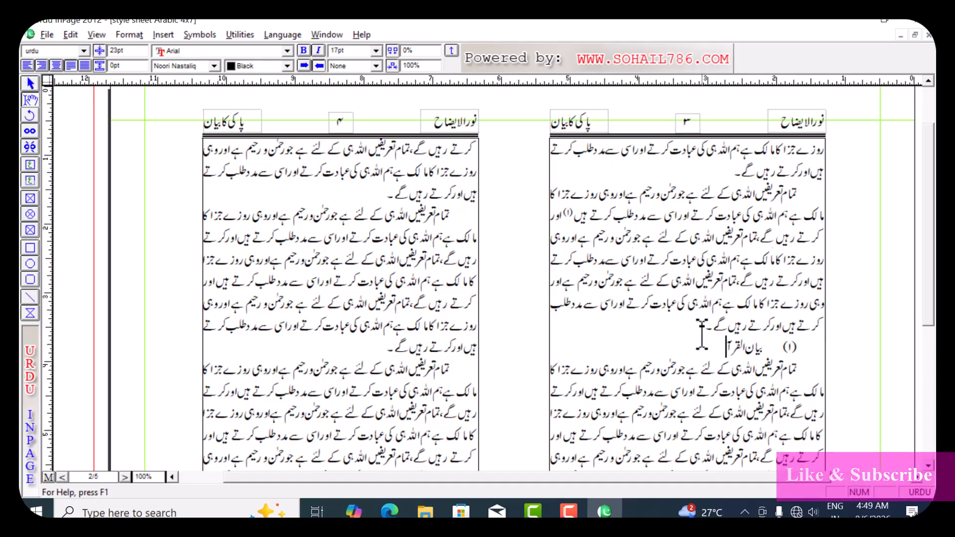
text(ن ج)
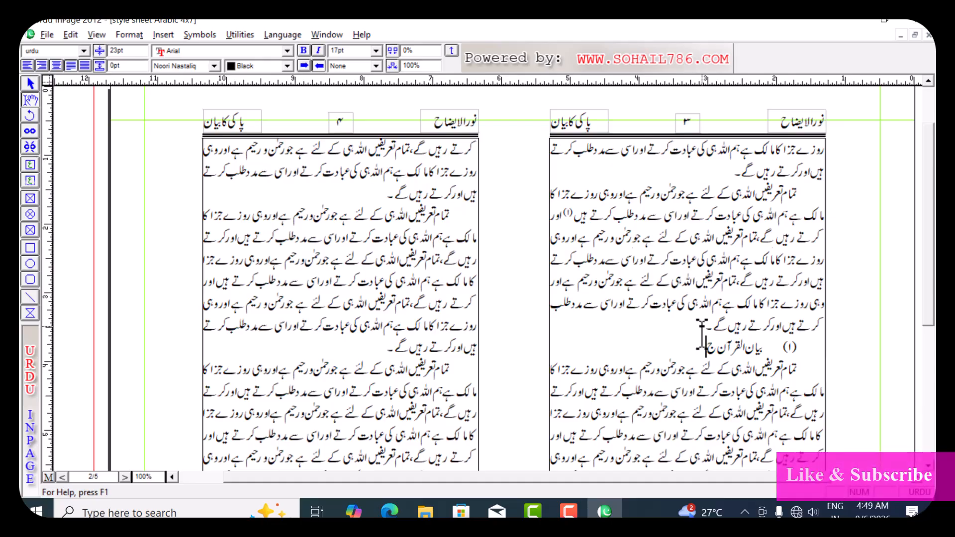
text(/)
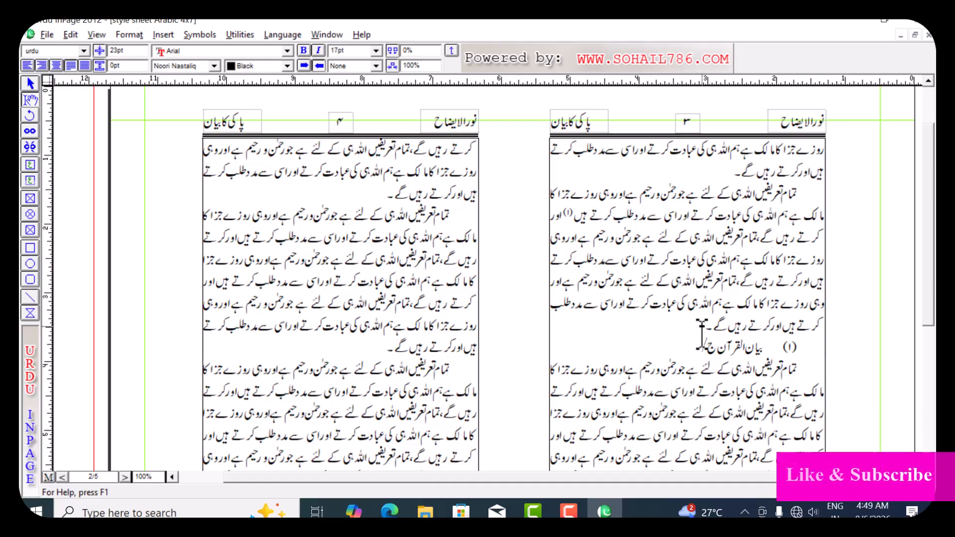
text(۱،)
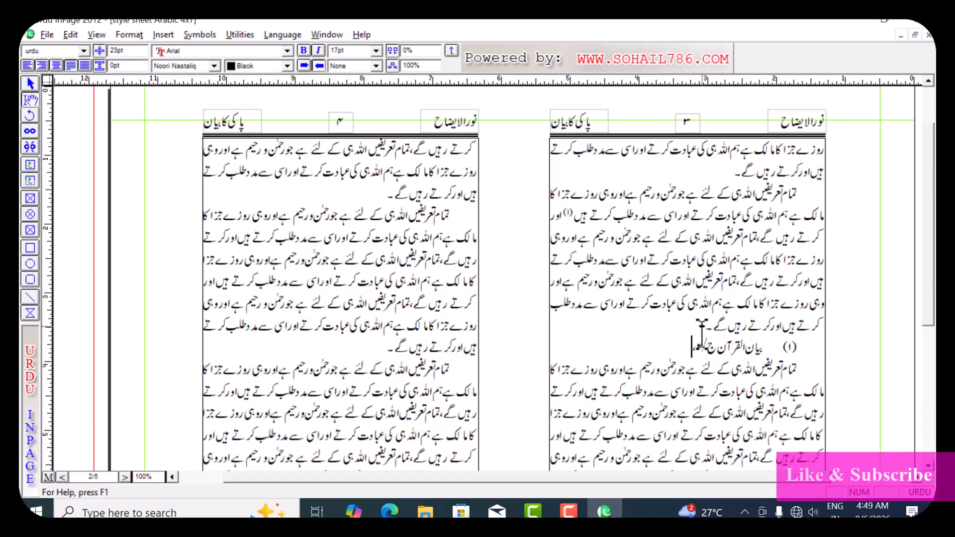
text( ص)
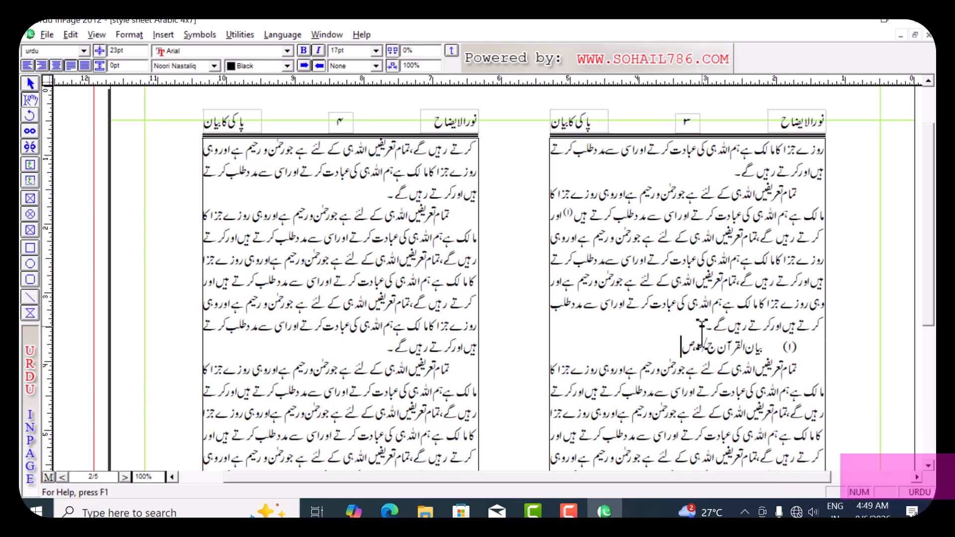
text(/۴۴۔)
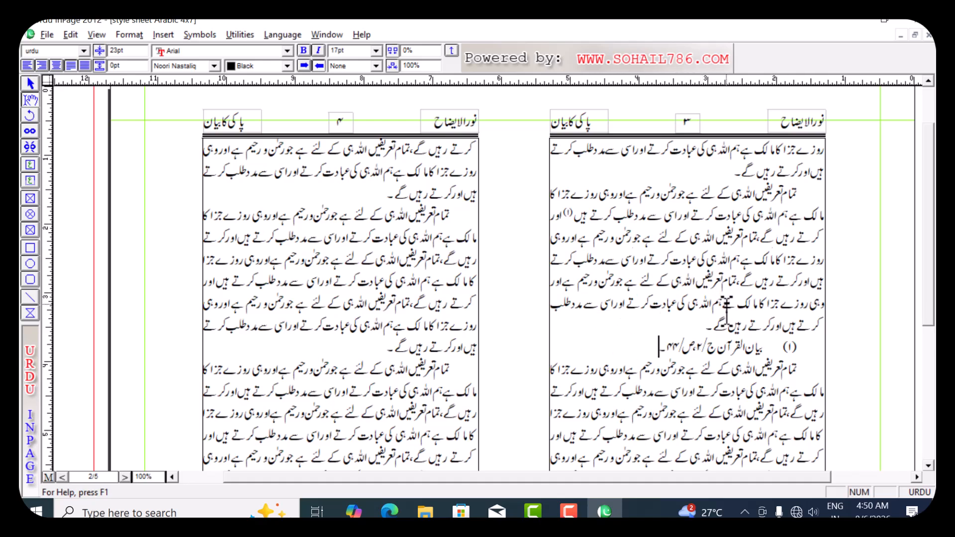
- Insert the reference marker (۲) after گے at the end of the same paragraph and reduce its font size to 12 pt
click(714, 321)
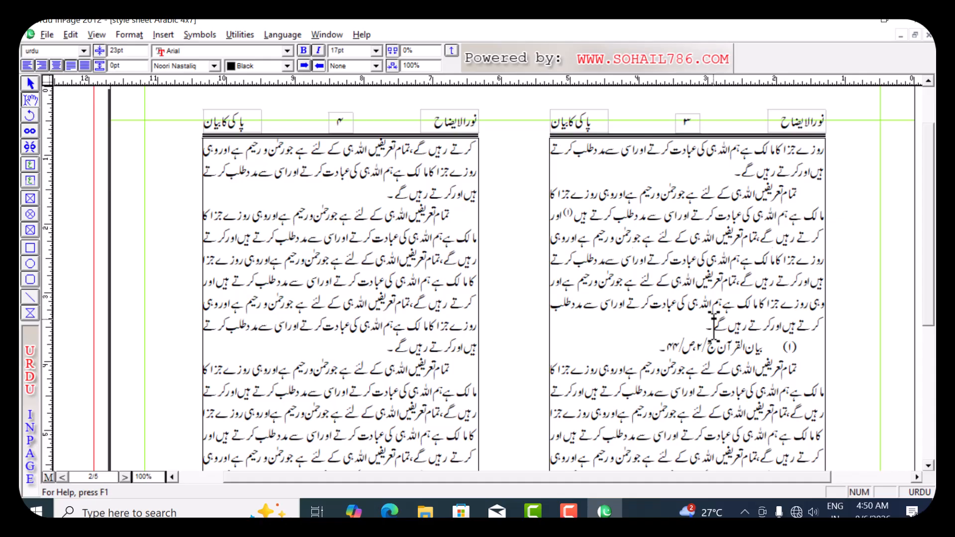
text((۲))
key(shift+Right)
key(shift+Right)
key(shift+Right)
key(ctrl+shift+less)
key(ctrl+shift+less)
key(ctrl+shift+less)
key(ctrl+shift+less)
key(ctrl+shift+less)
key(ctrl+shift+less)
key(ctrl+shift+greater)
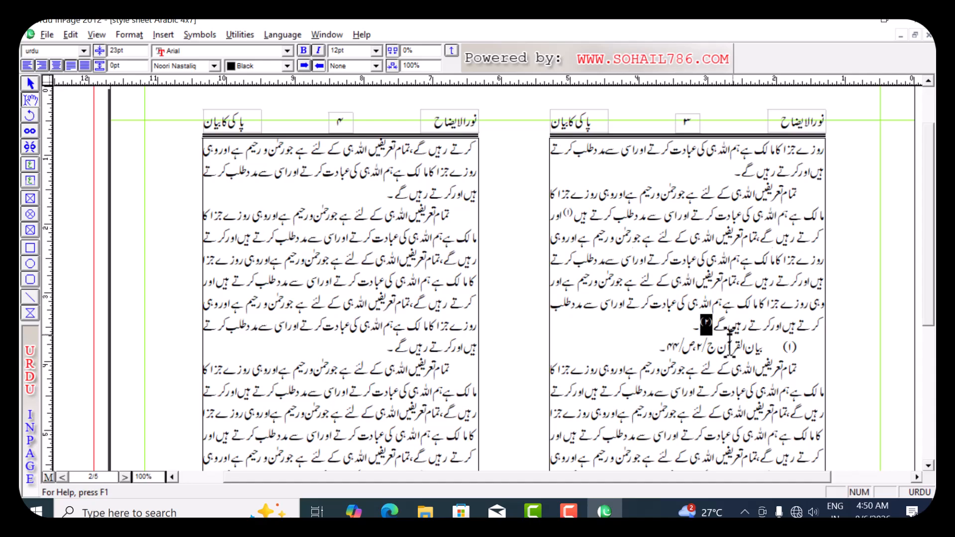
click(691, 327)
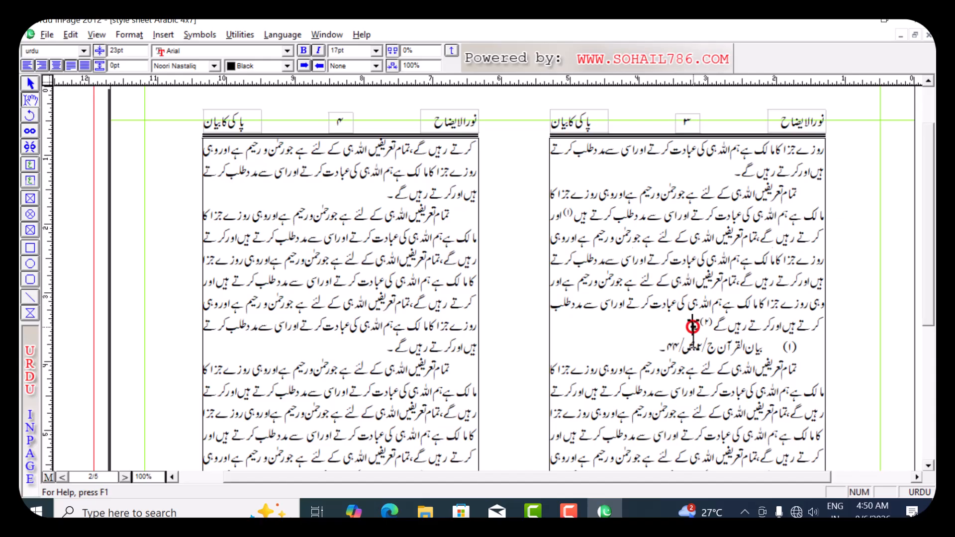
- Add a second reference line below the first with (۲) and the citation آسان تفسیر ج/۲،ص/۳۳۔
click(656, 342)
key(Return)
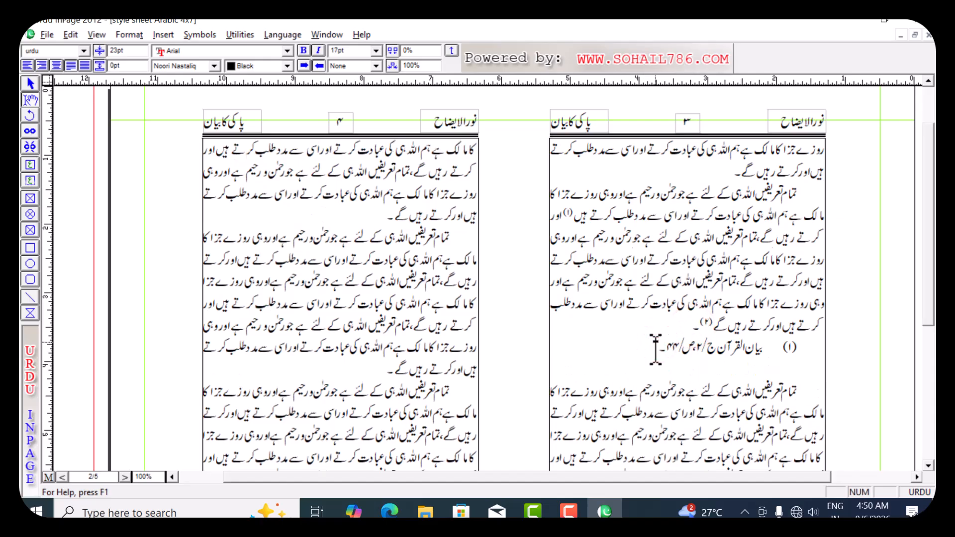
text(()
text(۲) آسان تفسیر)
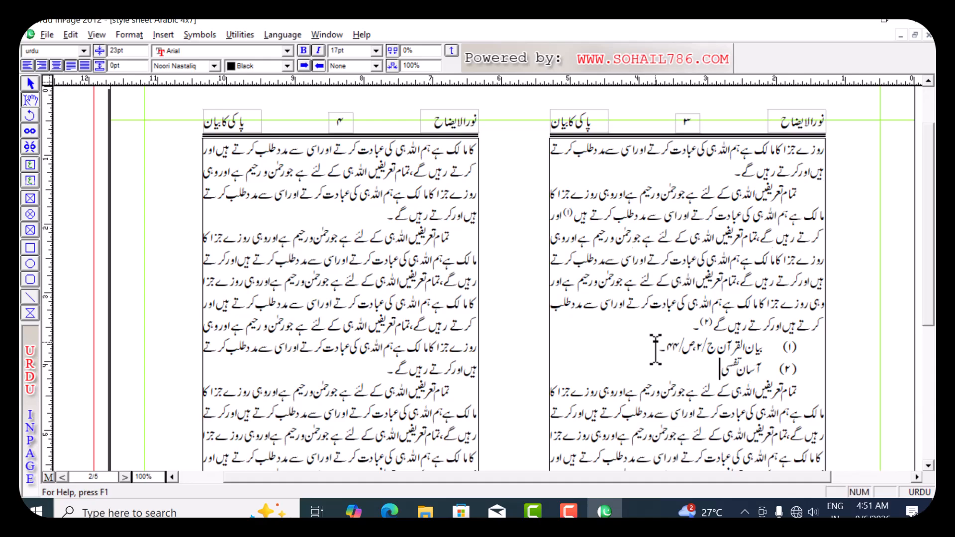
text( ج/۲،ص)
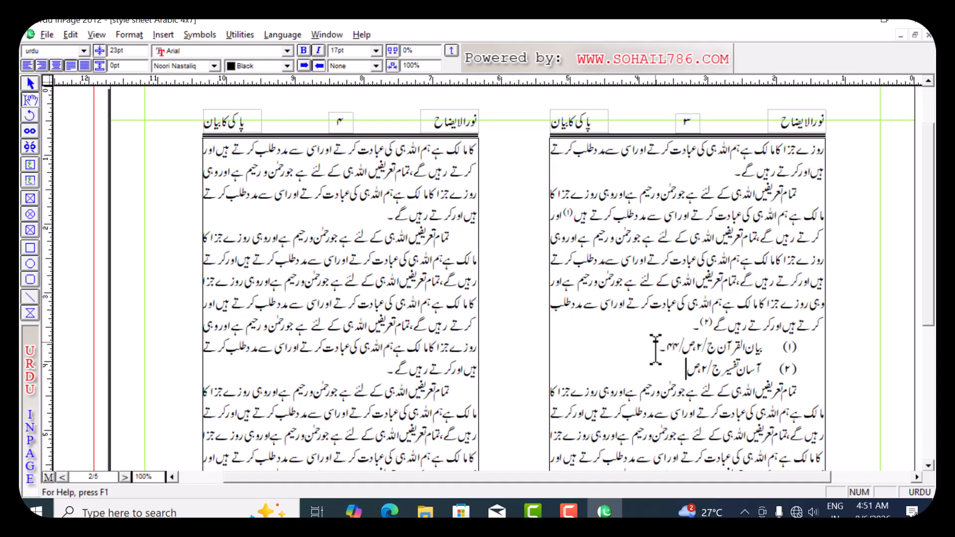
text(/۳۳۔)
- Insert the reference marker (۱) after گے at the end of the next full paragraph, near the bottom of page 3
drag(677, 407, 654, 219)
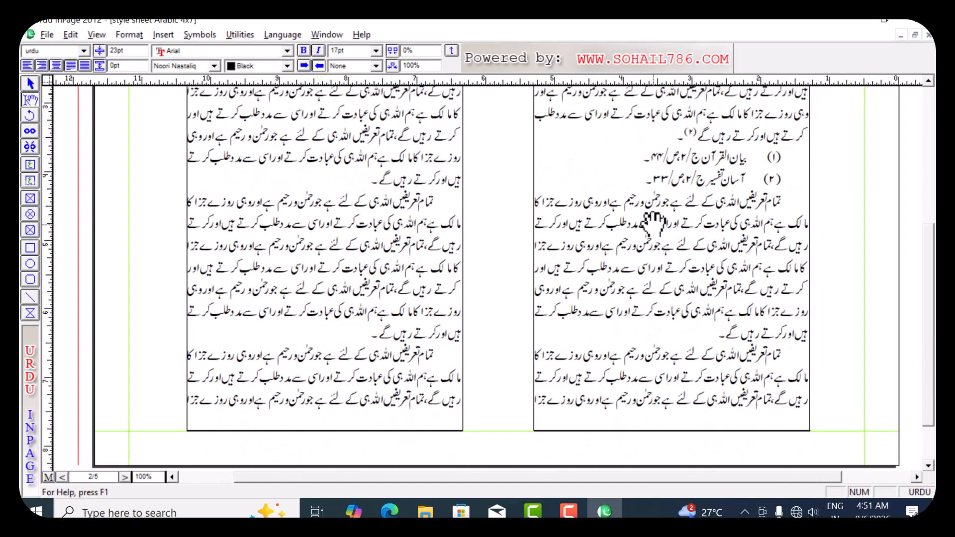
click(728, 333)
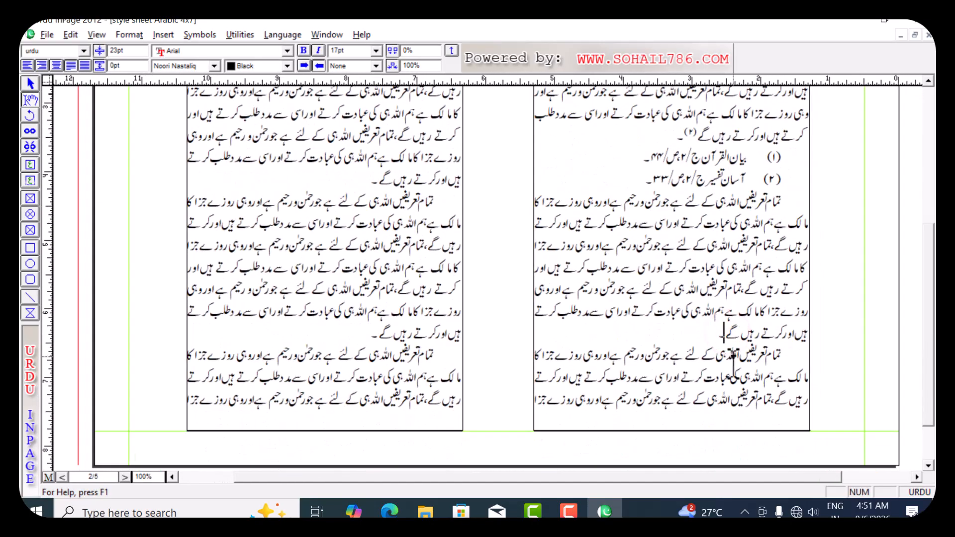
text((1)
text())
- Reduce the font size of that new (۱) marker and raise it above the text baseline
key(shift+Right)
key(shift+Right)
key(shift+Right)
key(shift+Right)
key(shift+Right)
key(shift+Left)
key(shift+Left)
key(ctrl+shift+comma)
key(ctrl+shift+comma)
key(ctrl+shift+comma)
key(ctrl+shift+comma)
key(ctrl+shift+comma)
key(alt+Up)
key(alt+Up)
key(alt+Up)
- Add a reference line below that paragraph with (۱), a tab and the citation معارف القرآن ج/۳،ص/۳۳۔
click(709, 329)
key(Return)
text(()
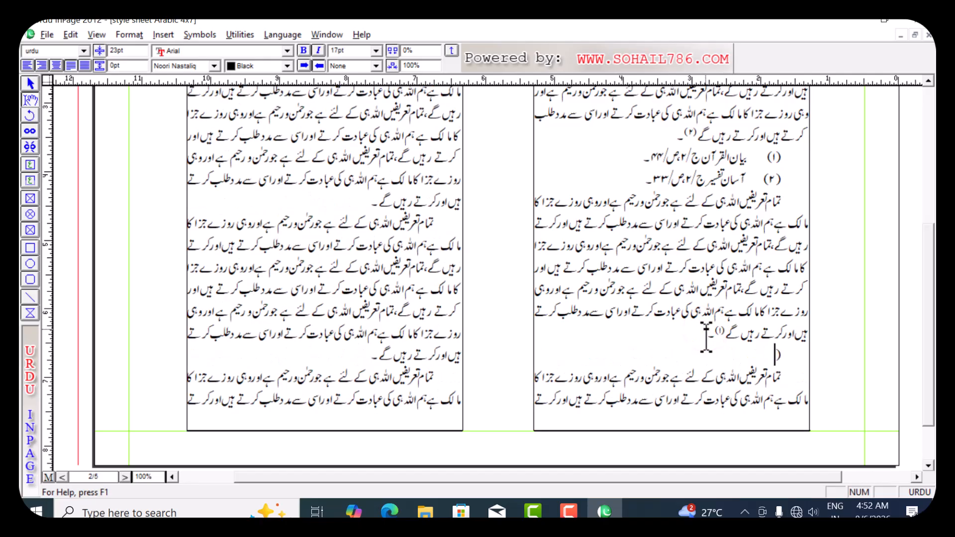
text(۱))
key(Tab)
text(معارف القرآن)
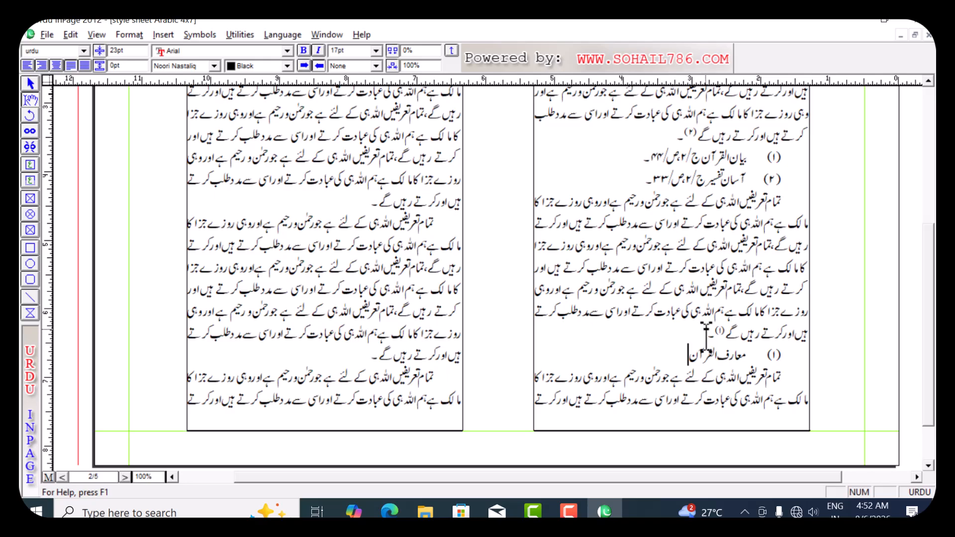
text( ج/۳/ص/۳۳۔)
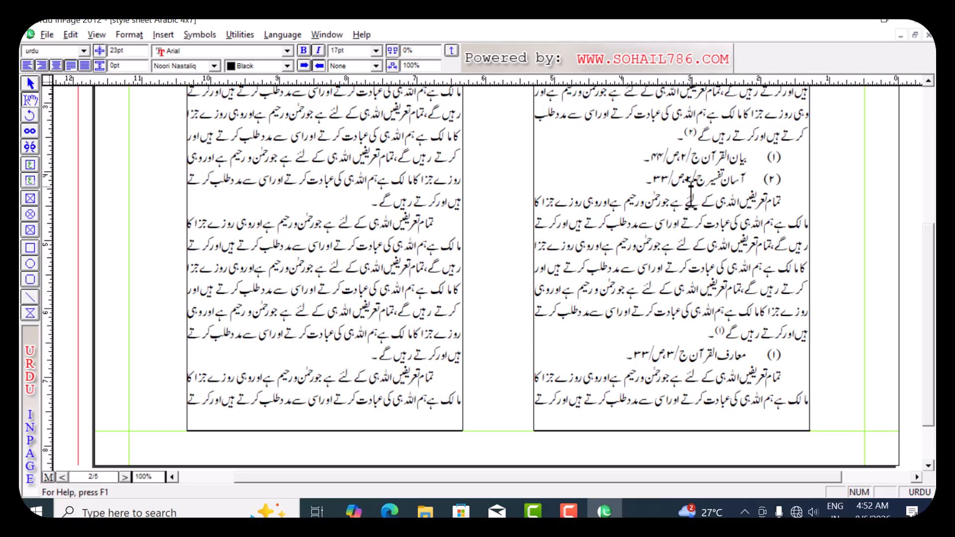
- Delete the reference line (۱) آسان تفسیر ج/۱،ص/۳۳۔ from page 1, including its empty line
scroll(689, 189, up, 1)
drag(688, 189, 664, 294)
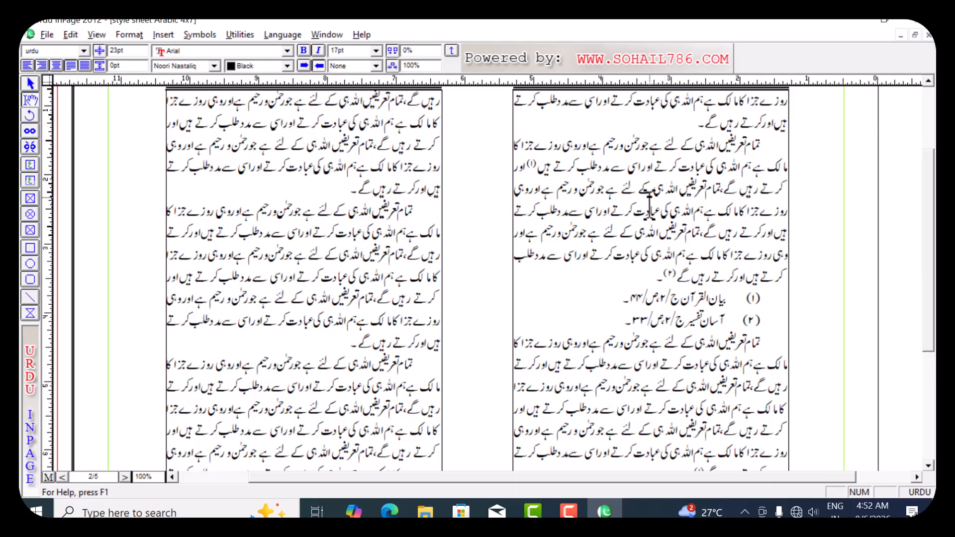
drag(655, 167, 659, 212)
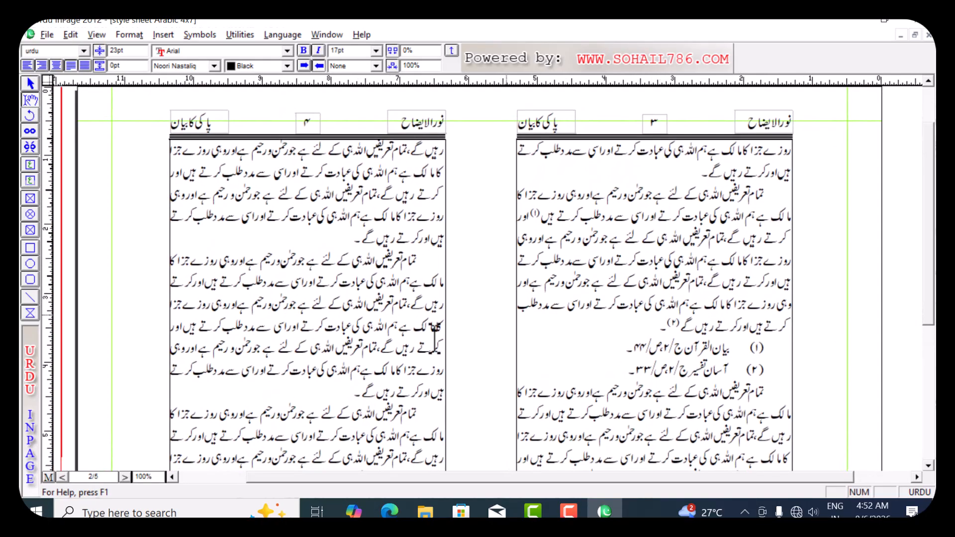
click(124, 476)
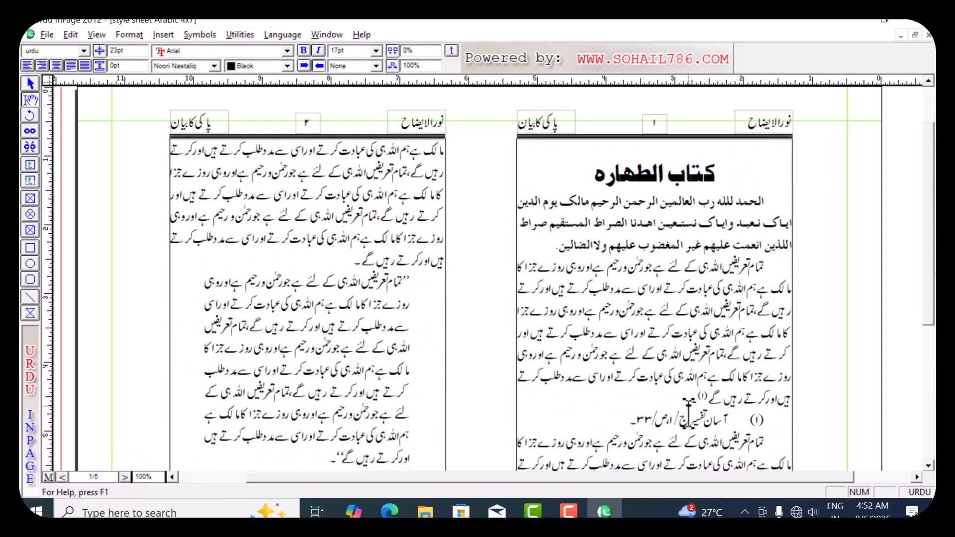
drag(687, 414, 686, 284)
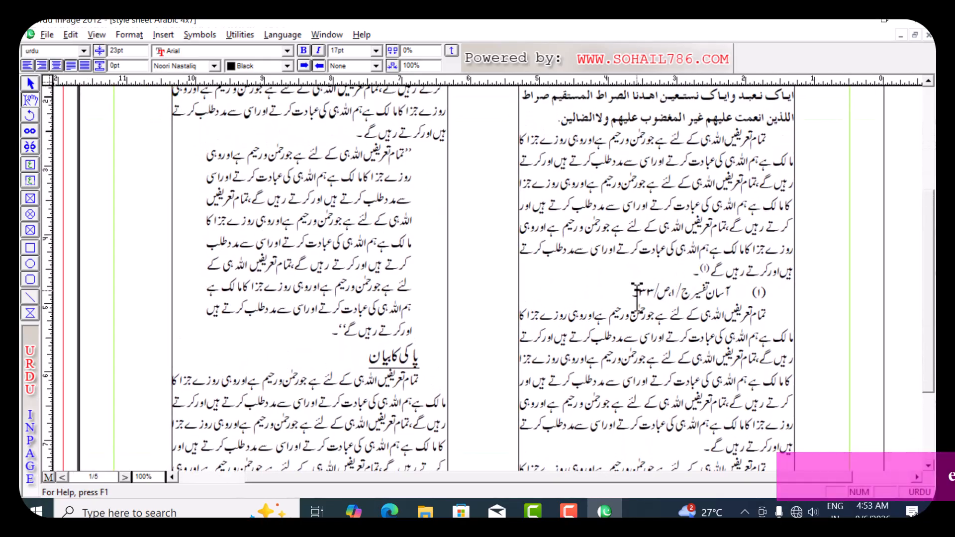
drag(626, 293, 767, 293)
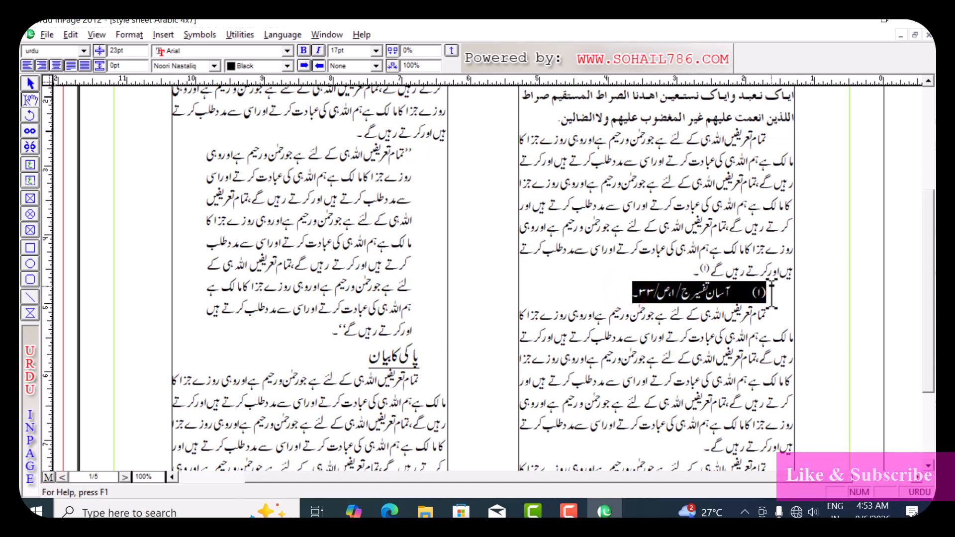
key(Delete)
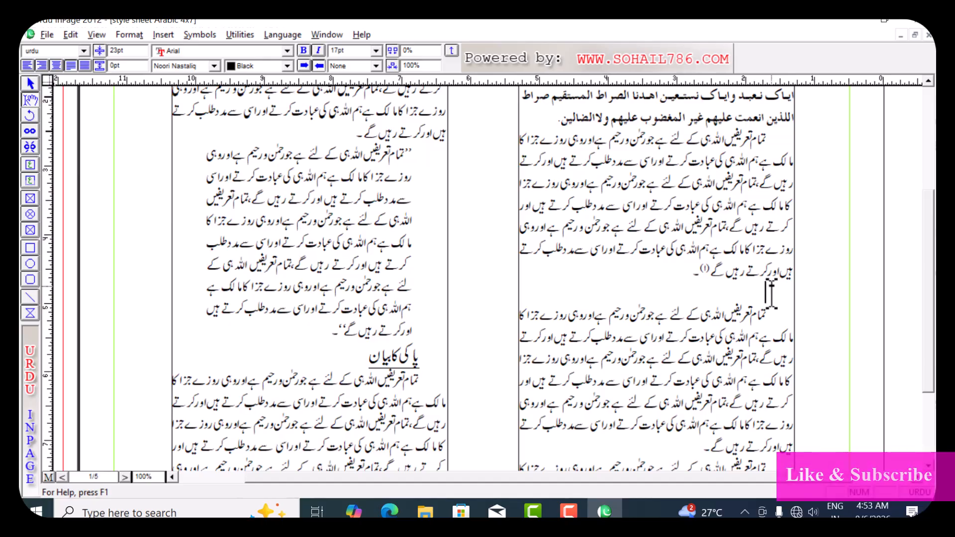
key(BackSpace)
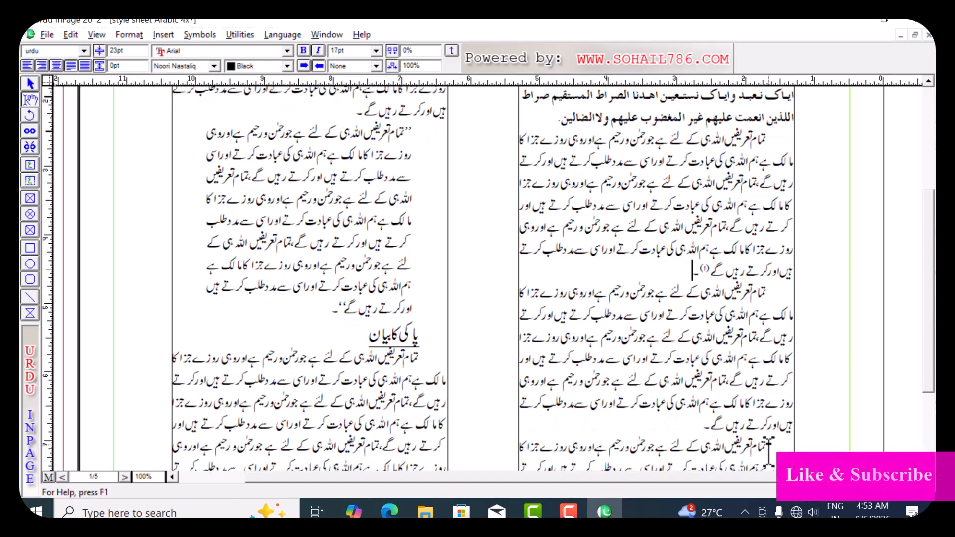
- Push the last text line of page 1 to page 2 with a paragraph break before مالک, leaving an empty line
scroll(731, 438, down, 3)
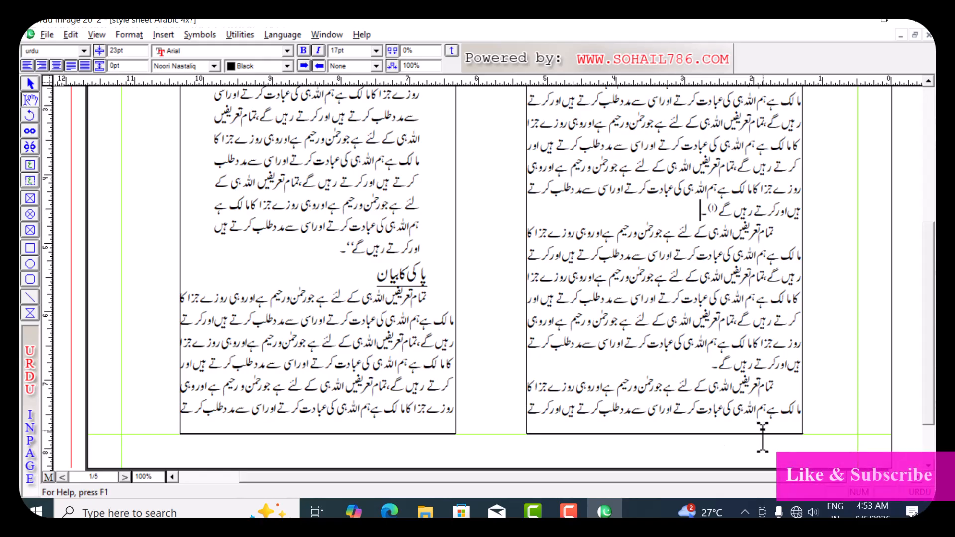
click(801, 405)
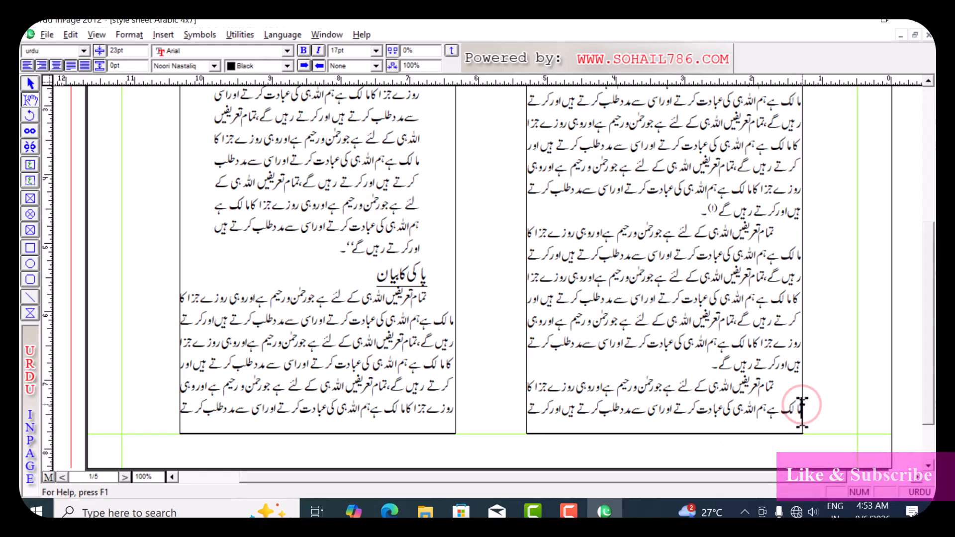
key(Return)
scroll(801, 412, up, 3)
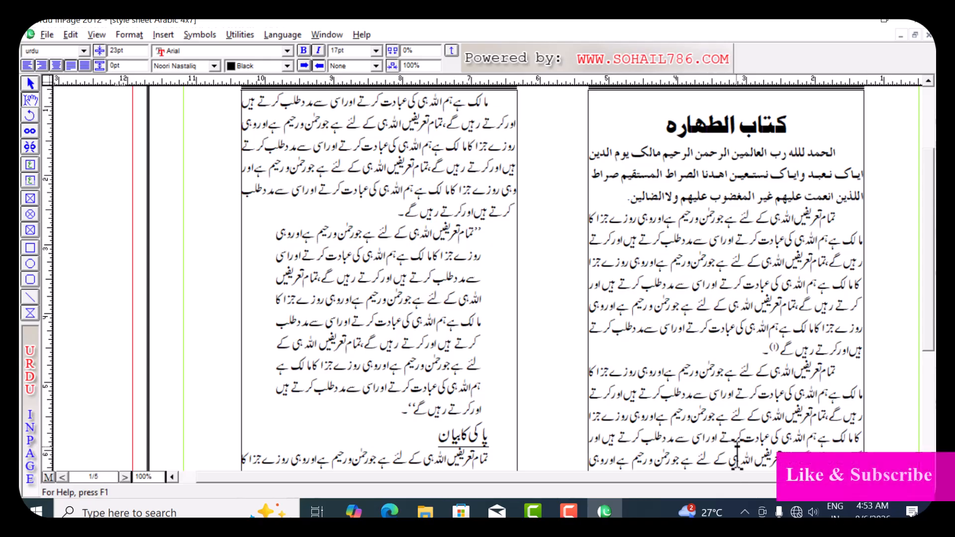
drag(726, 398, 711, 218)
- Create a new style sheet named Line with the key equivalent Control + Shift + L
click(818, 371)
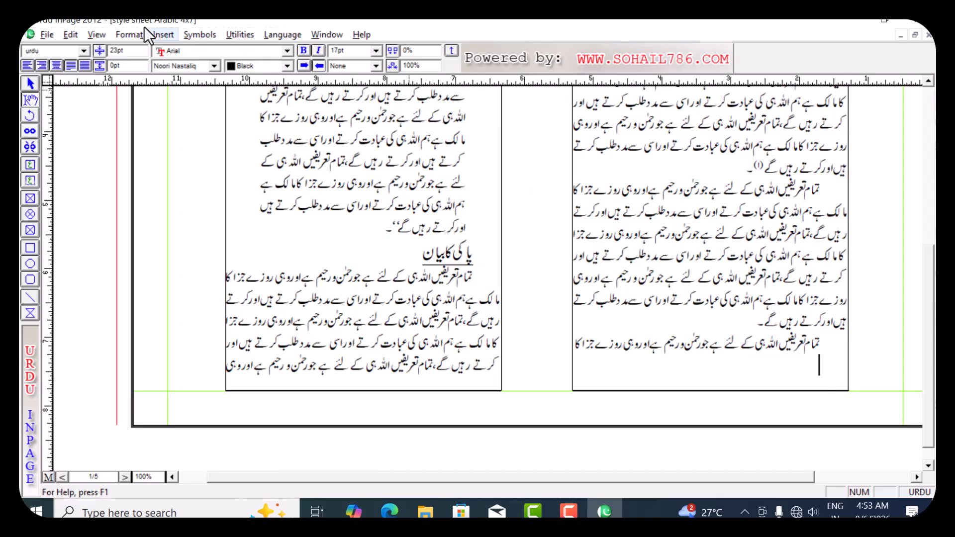
click(128, 35)
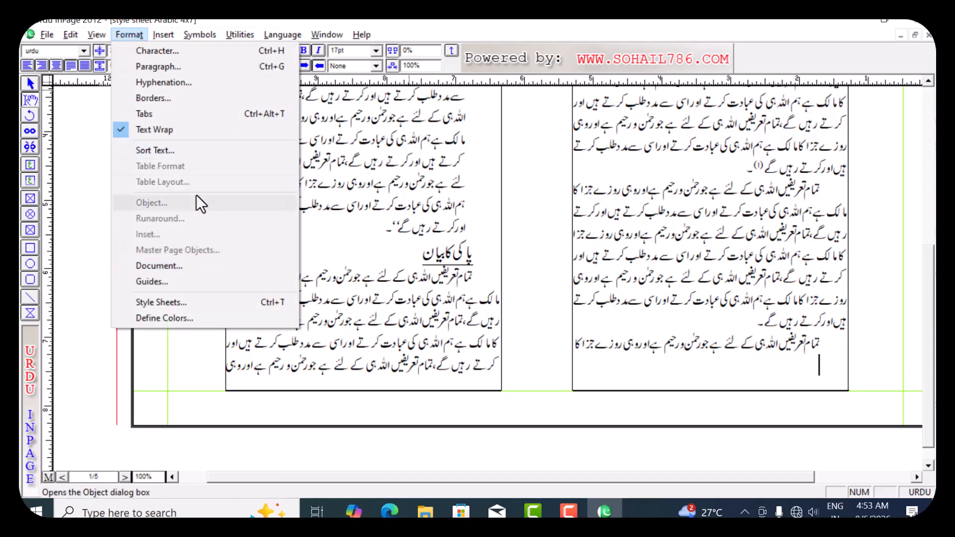
click(257, 303)
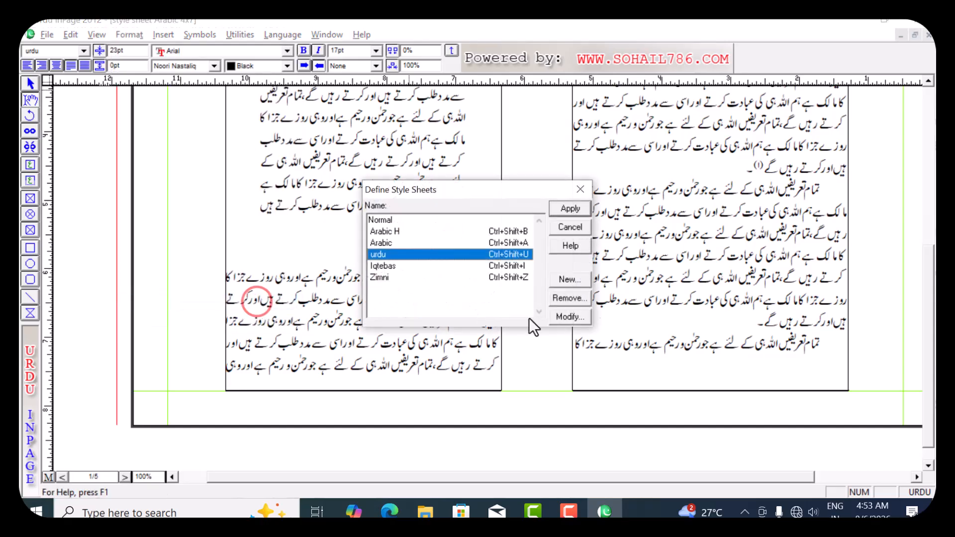
click(580, 282)
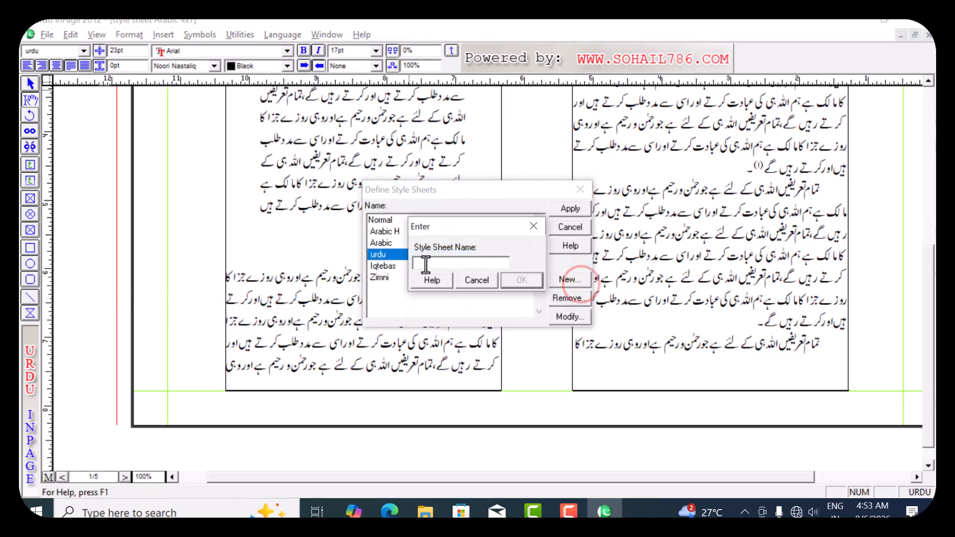
text(ل)
click(539, 282)
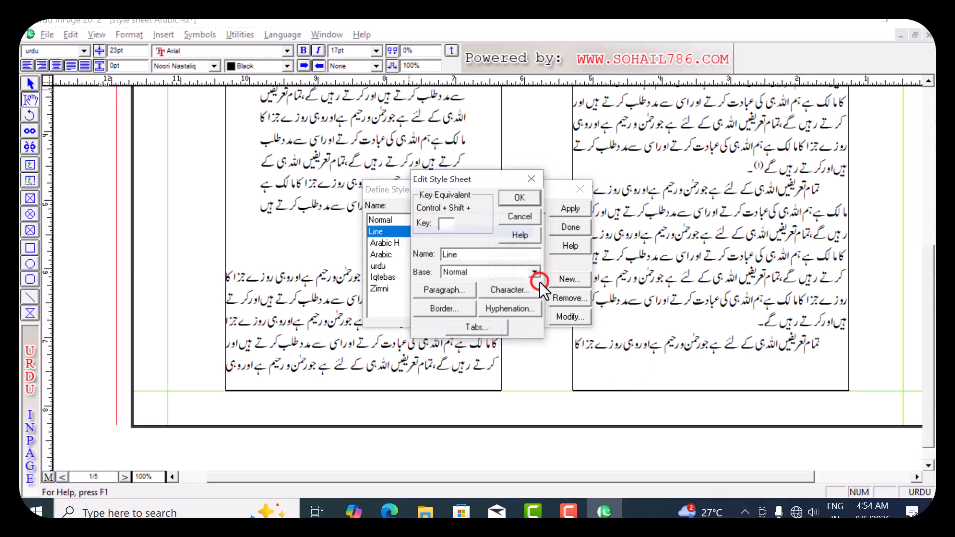
click(449, 223)
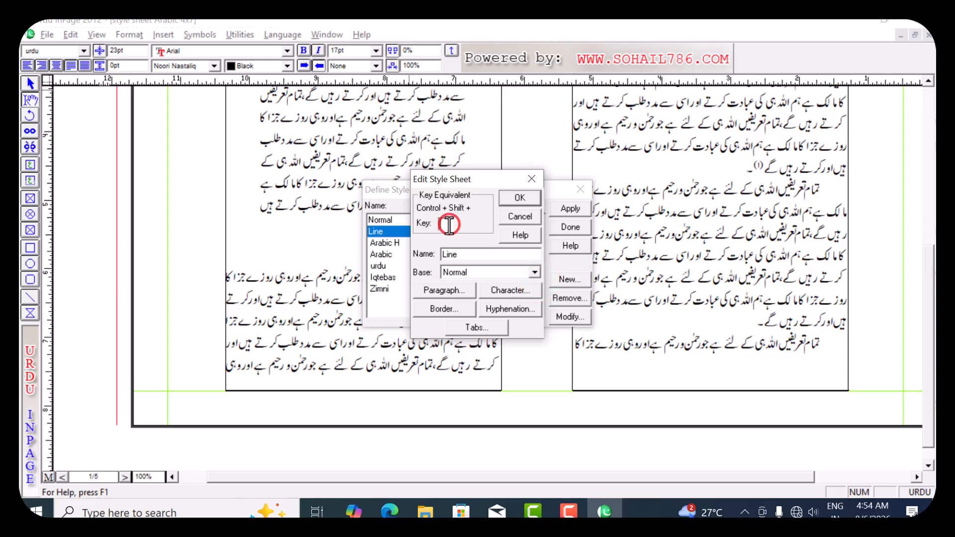
text(ل)
- Set the Line style's Urdu font to Trad Arabic Bold, keeping the 12pt size
click(505, 294)
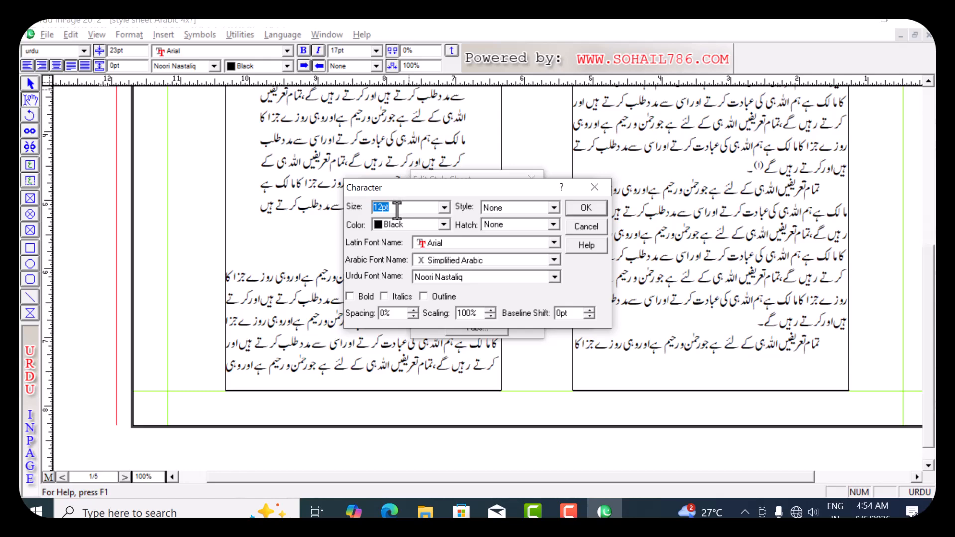
click(531, 277)
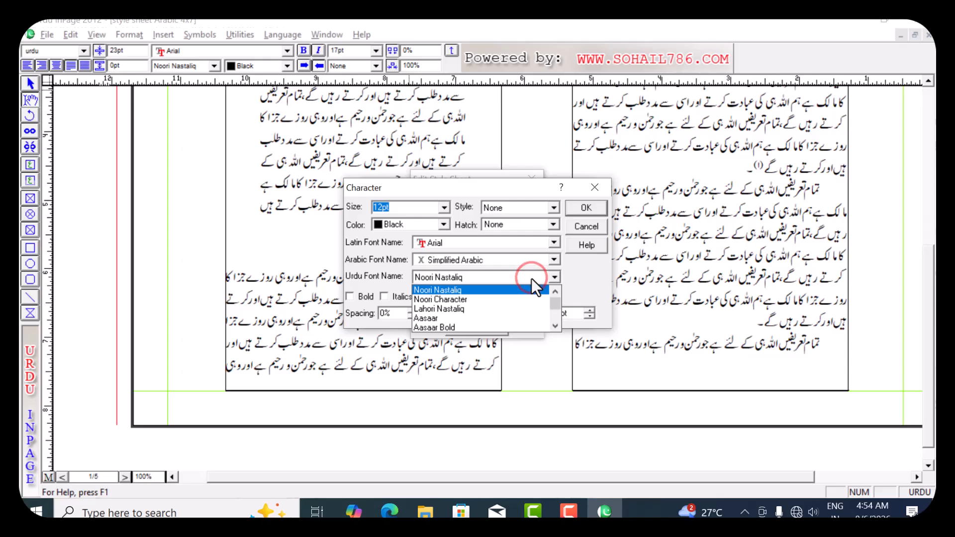
key(t)
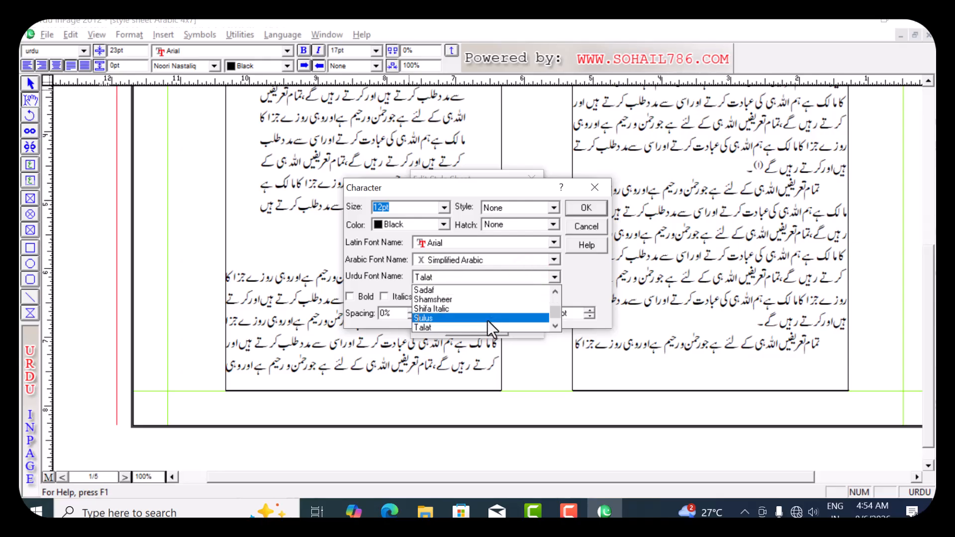
scroll(473, 323, down, 1)
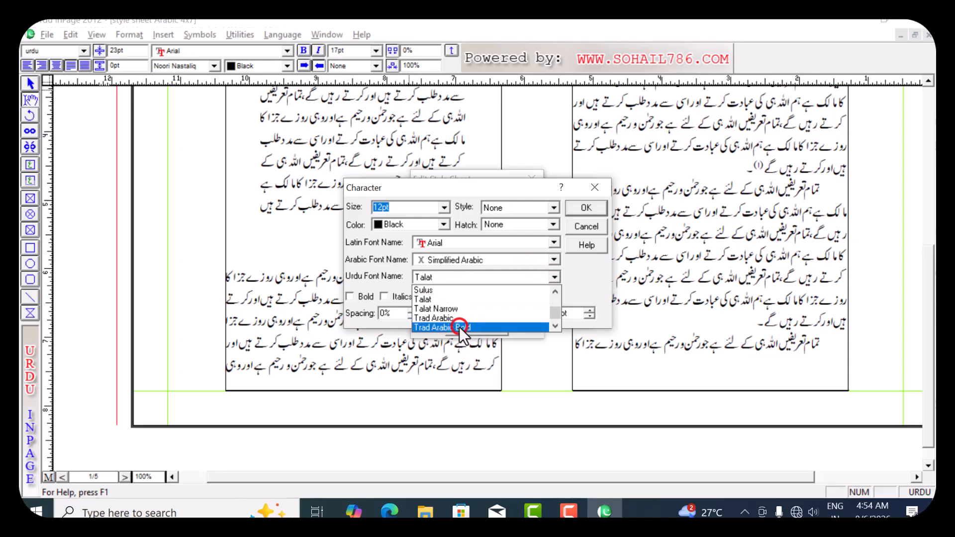
click(459, 327)
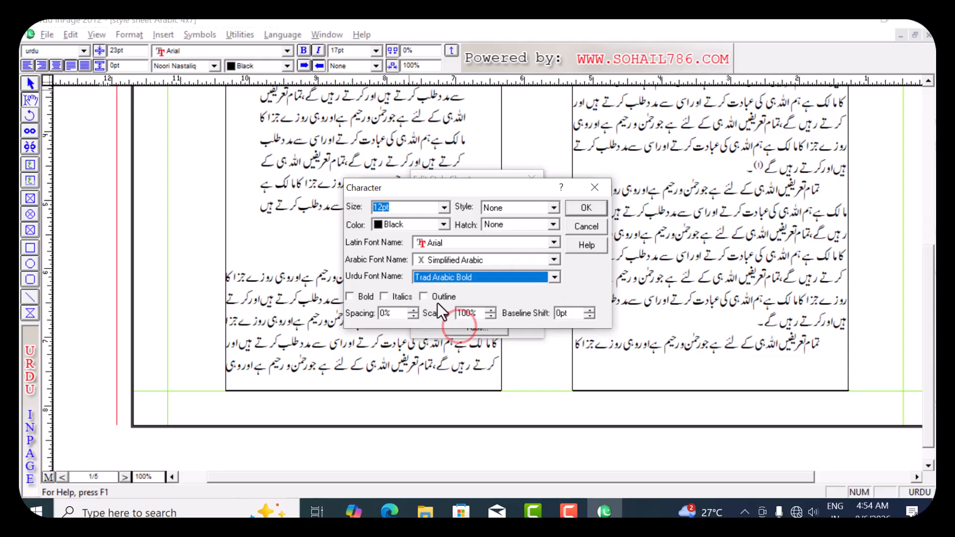
click(586, 207)
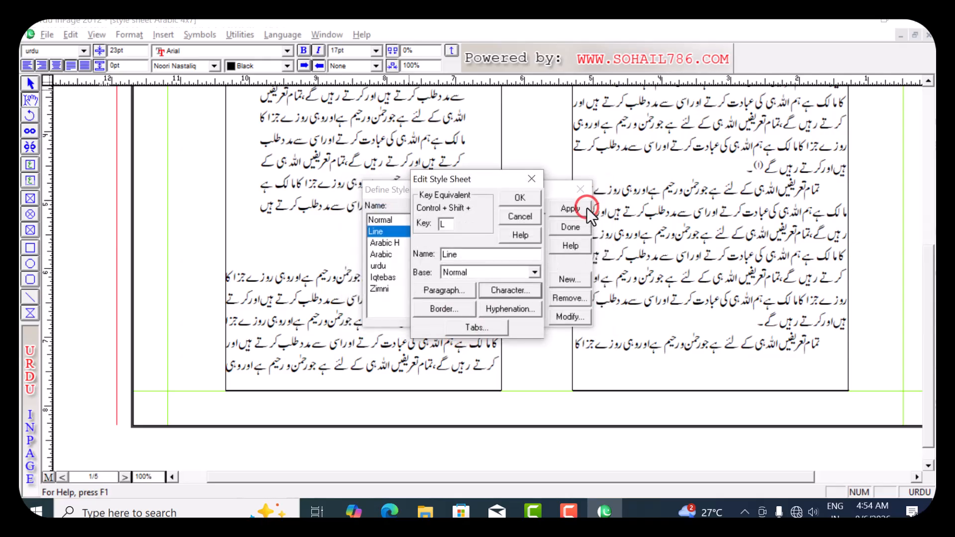
- Give the Line style justified alignment and a line height of 17, and save the style sheet
click(431, 293)
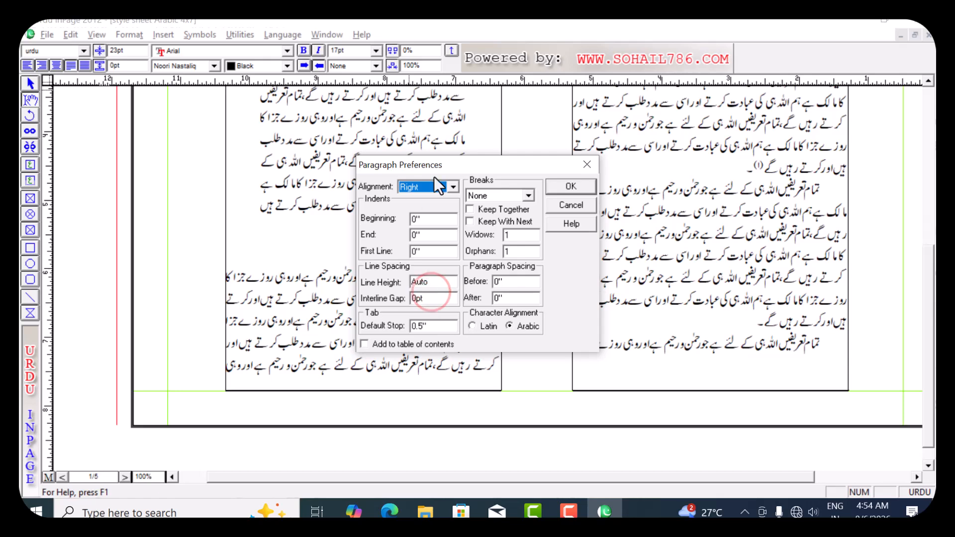
click(452, 188)
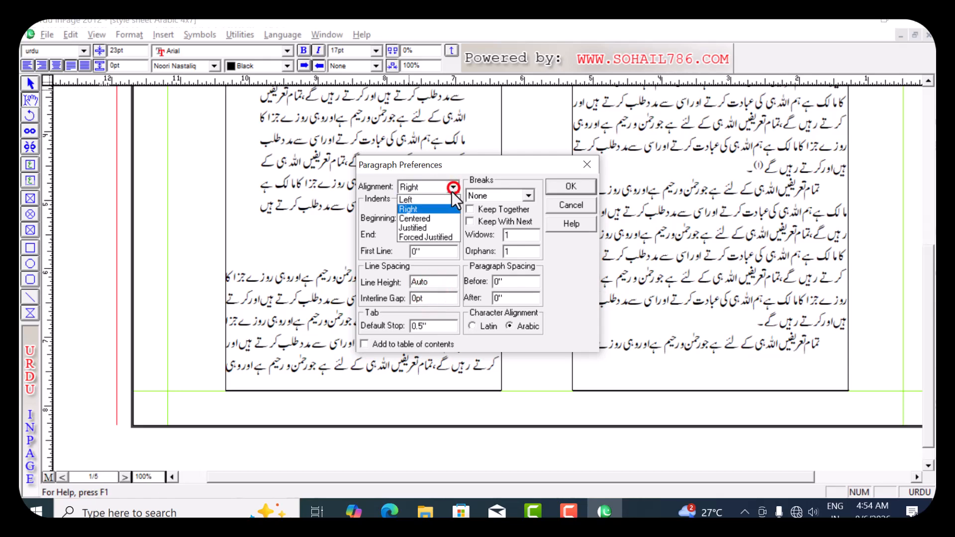
click(432, 229)
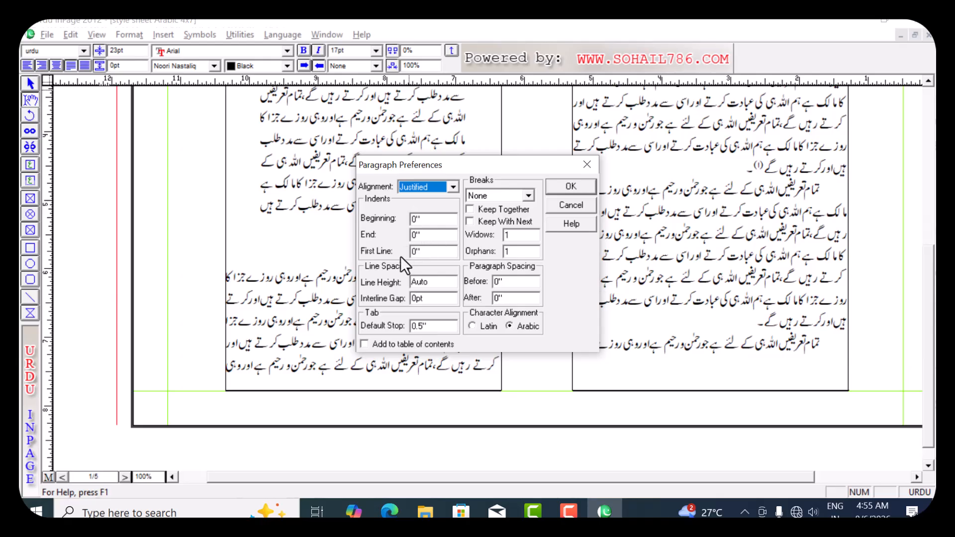
double_click(444, 282)
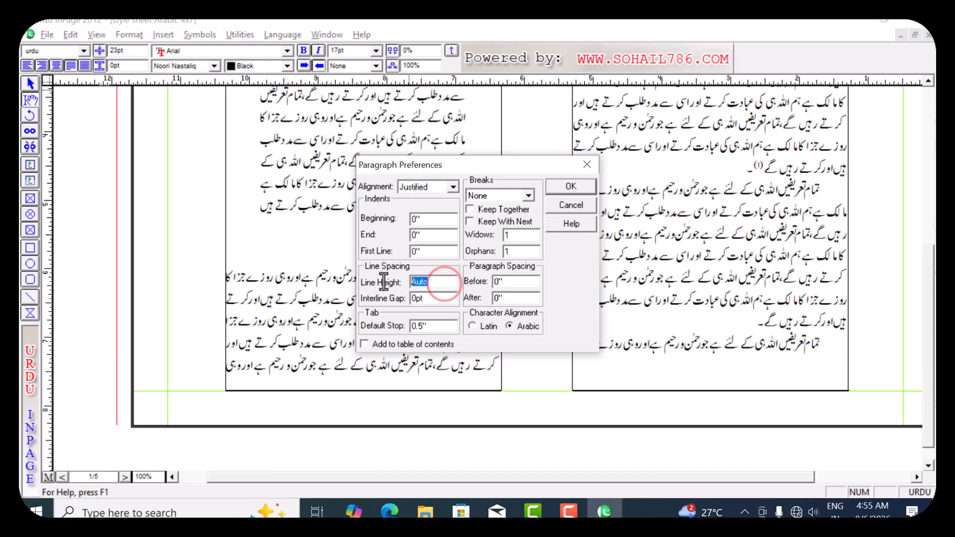
text(17)
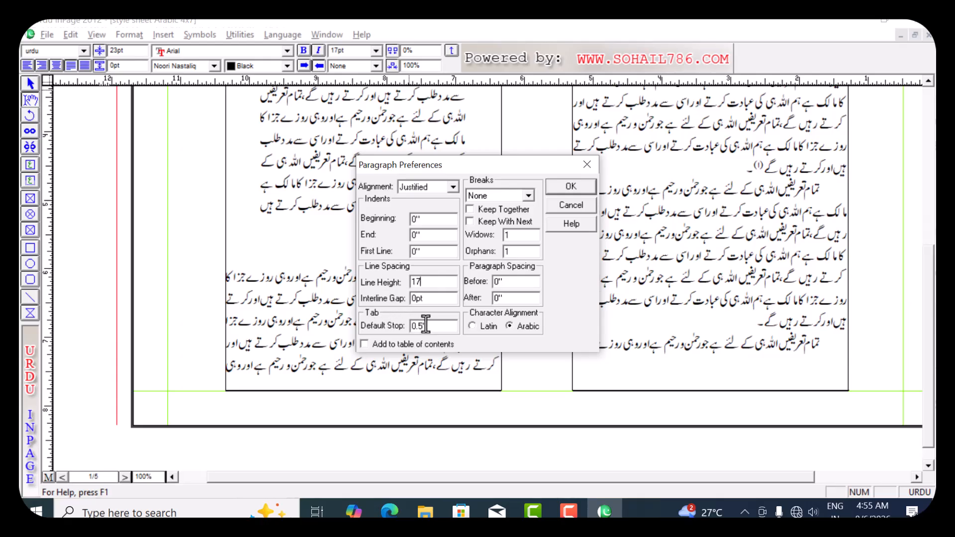
click(571, 187)
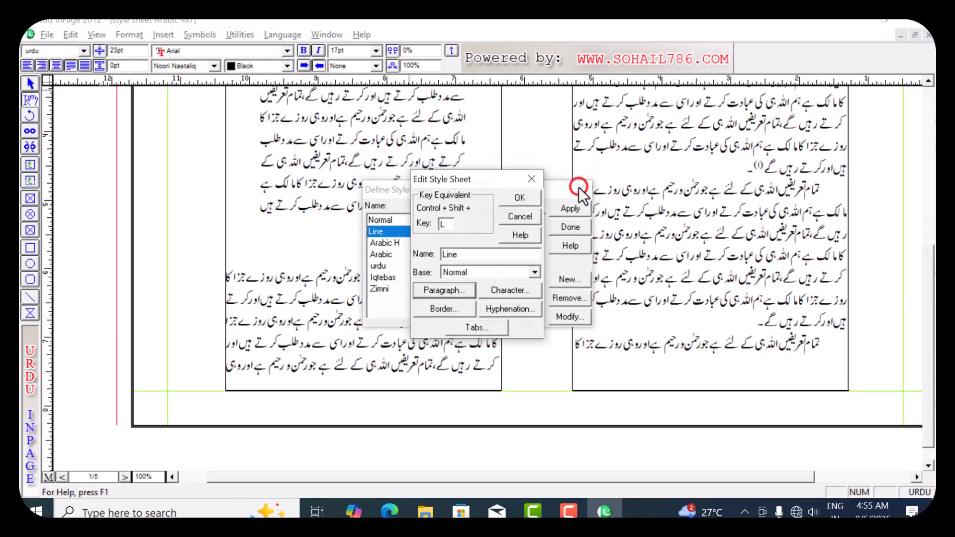
click(519, 198)
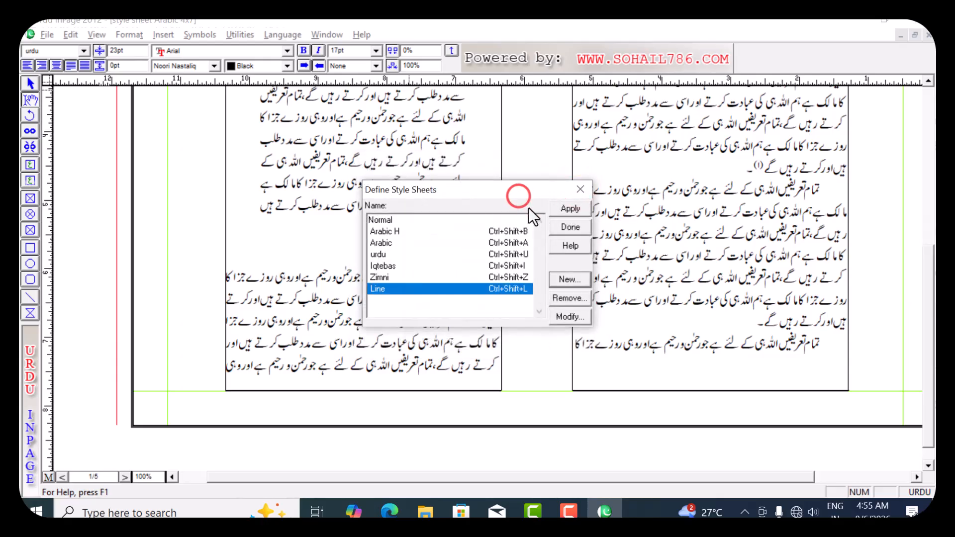
click(562, 229)
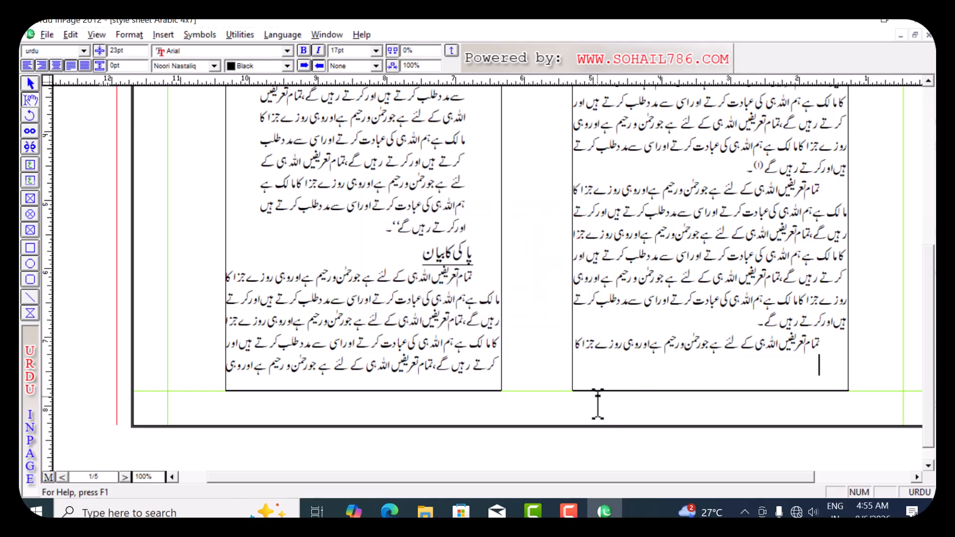
- Create a style sheet named Fotnote with key equivalent Control + Shift + F, accepting the default 12pt Noori Nastaliq character settings
key(ctrl+3)
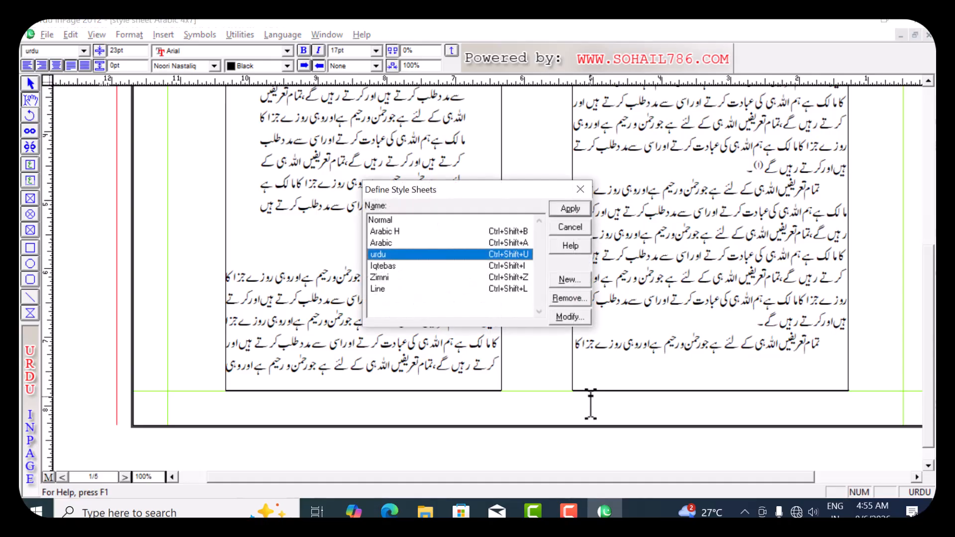
click(568, 277)
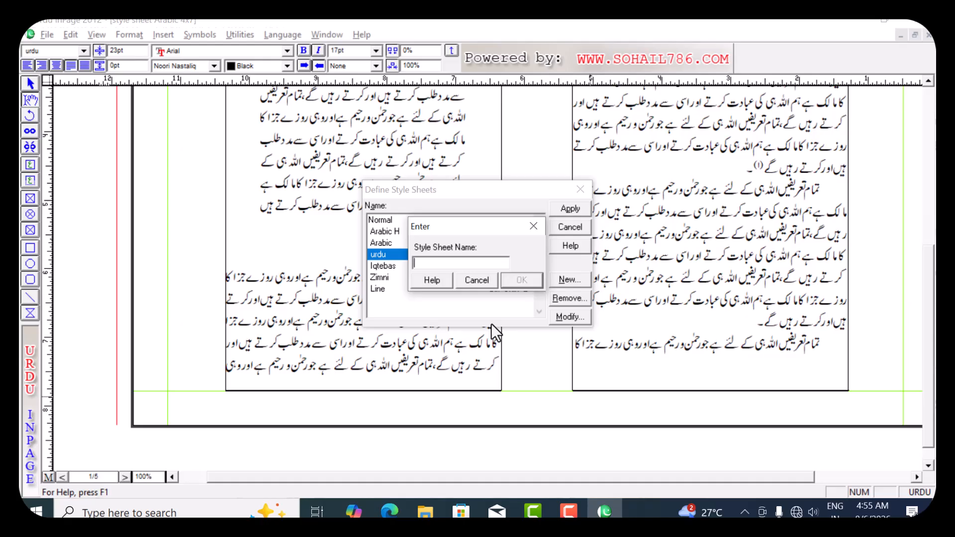
text(Fotnote)
click(513, 277)
click(447, 224)
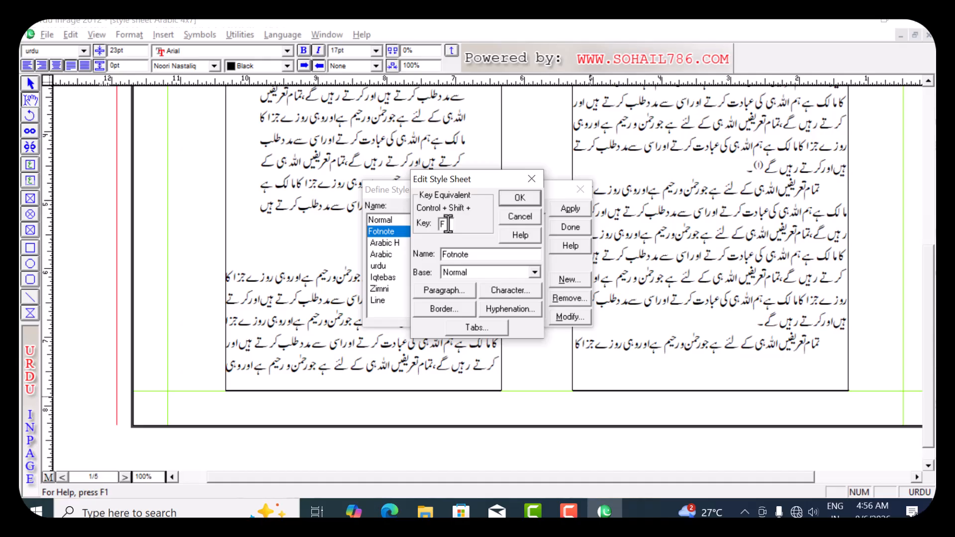
text(F)
click(513, 288)
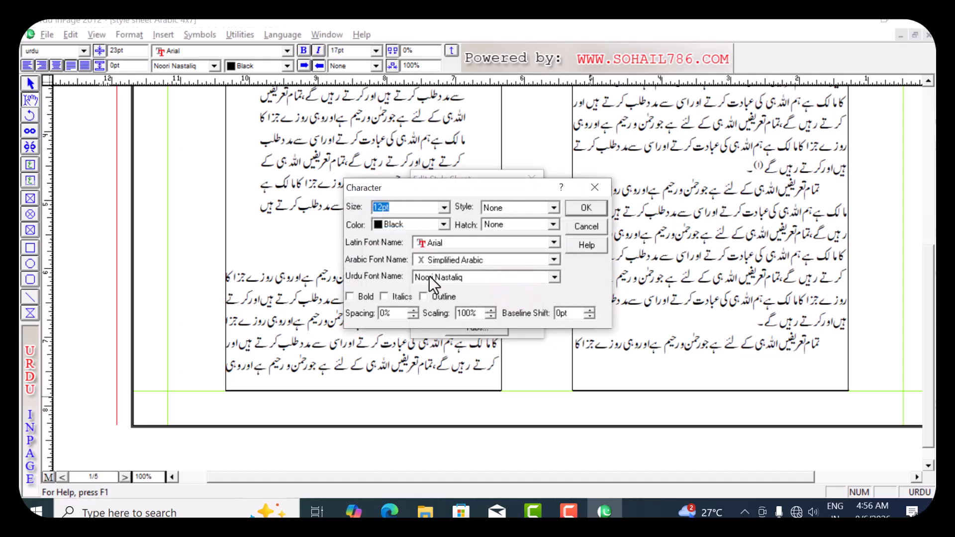
click(587, 207)
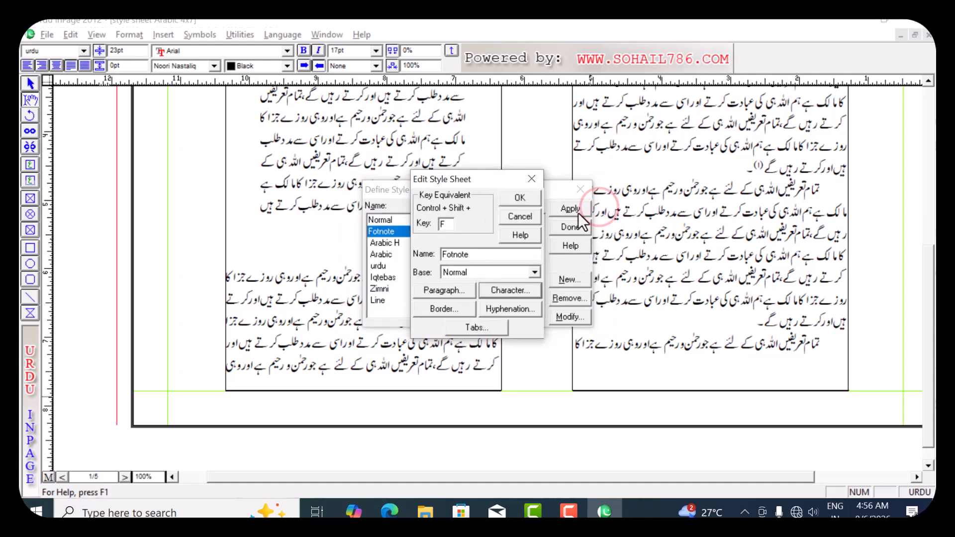
- Give the Fotnote style justified alignment, line height 17 and a default tab stop of .25, and save the style sheet
click(450, 288)
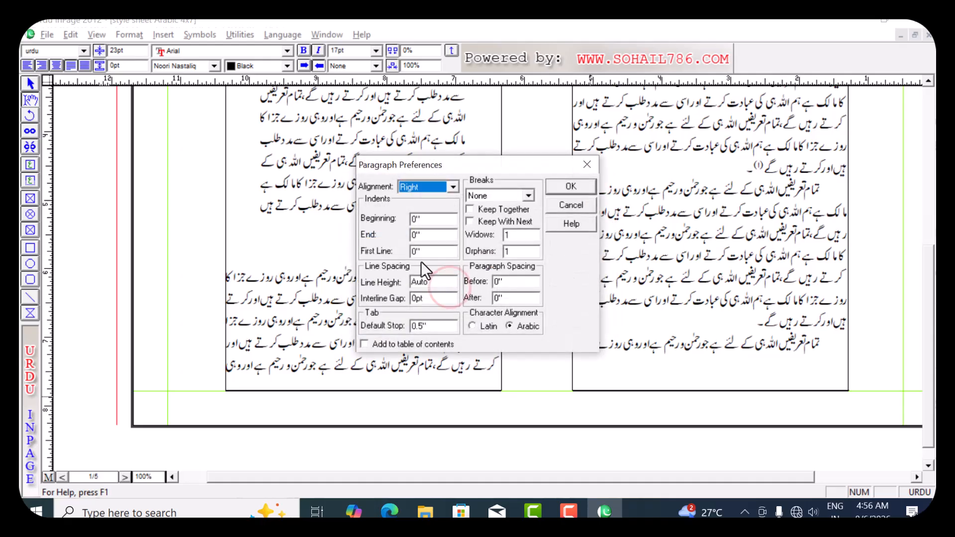
click(452, 186)
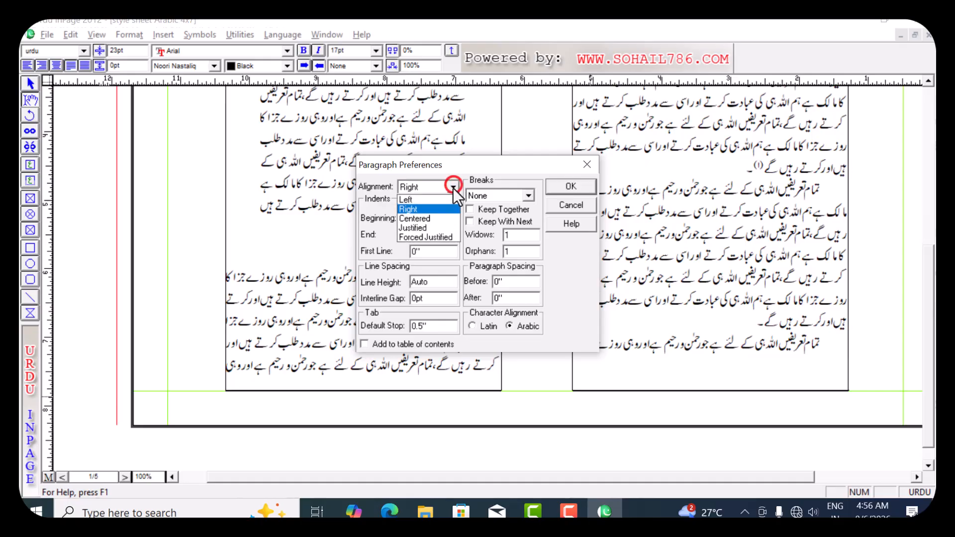
click(428, 227)
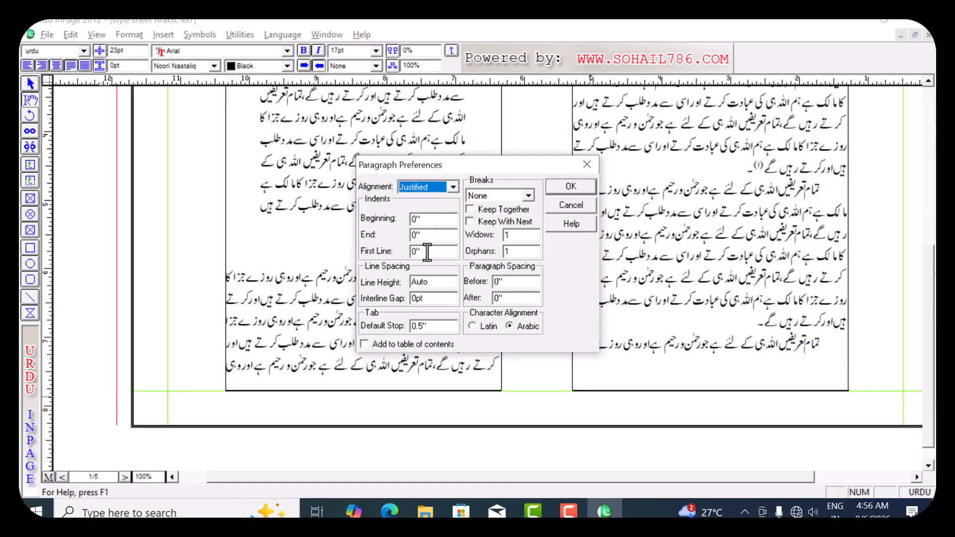
double_click(435, 281)
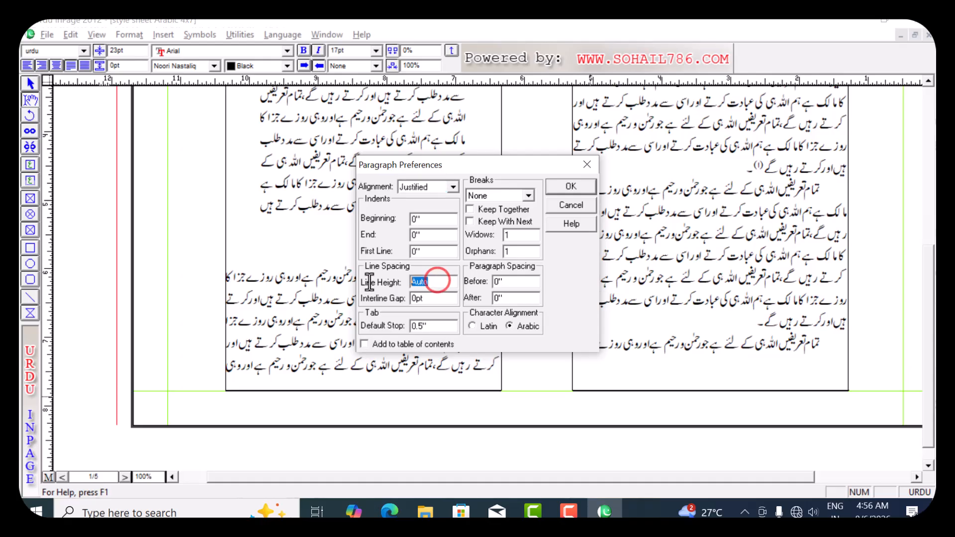
text(17)
drag(433, 326, 366, 325)
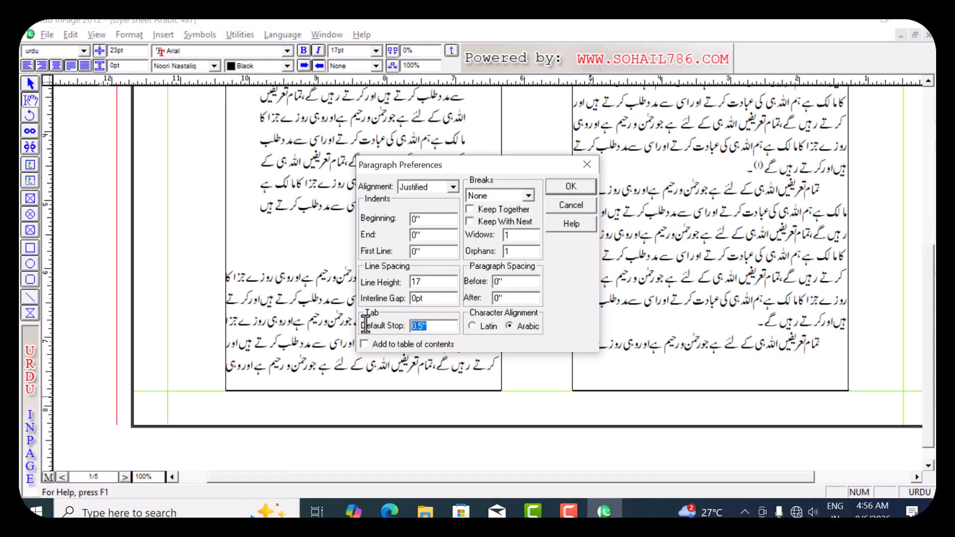
text(.25)
click(577, 185)
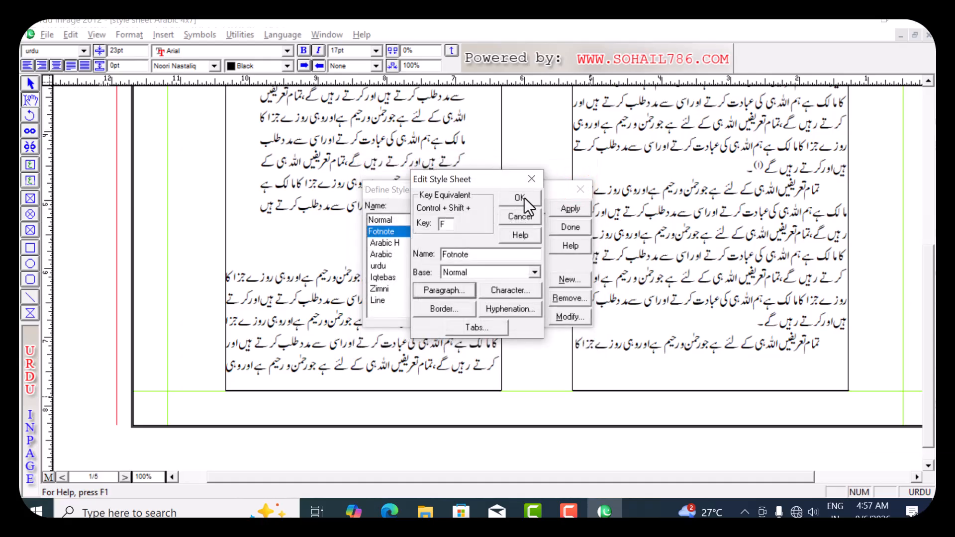
click(524, 198)
click(570, 227)
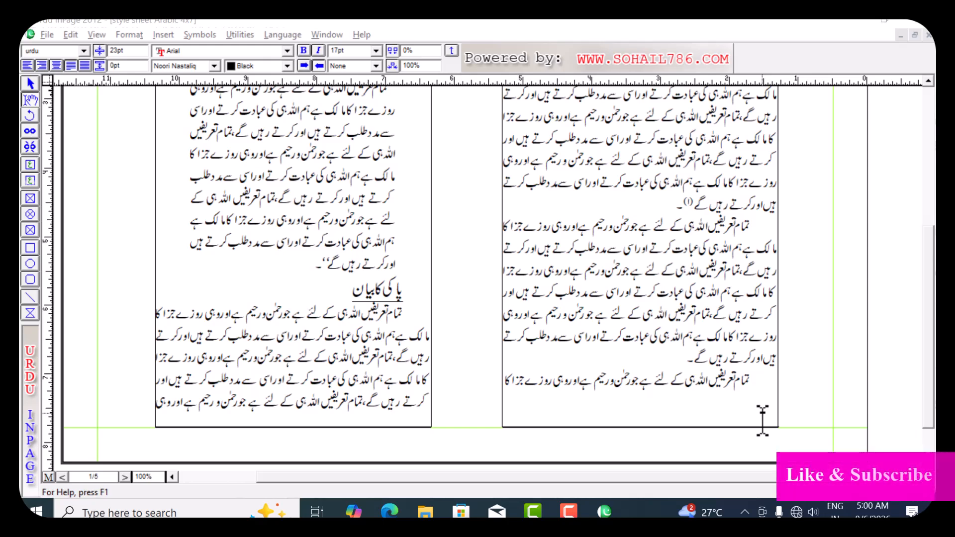
- Apply the Line style to the empty line at the bottom of page 1 and fill its width with a row of underscores
click(759, 405)
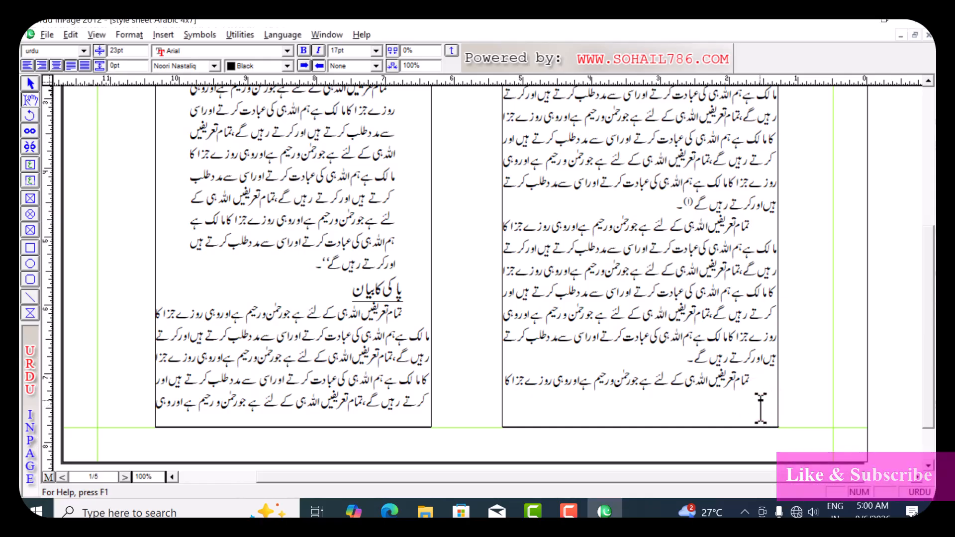
key(Return)
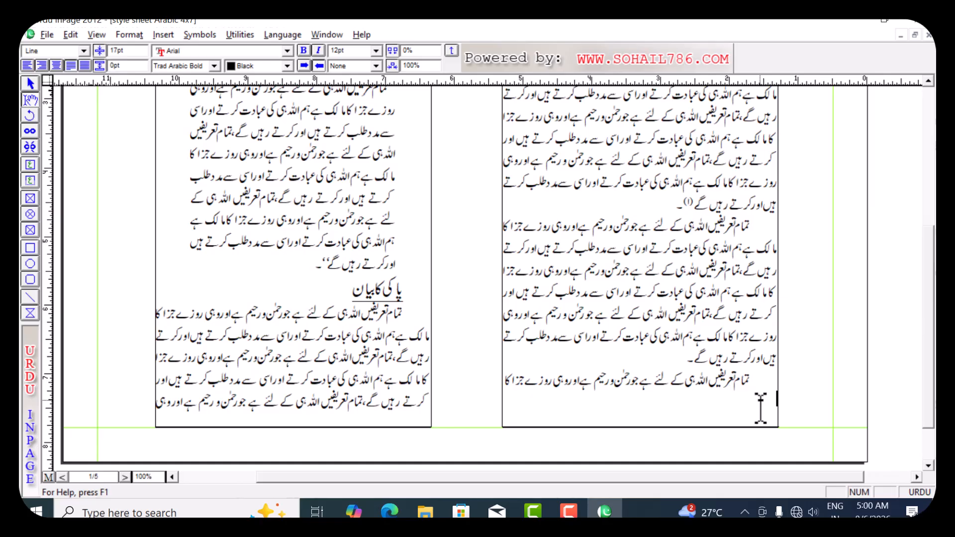
text(______________________________________________________)
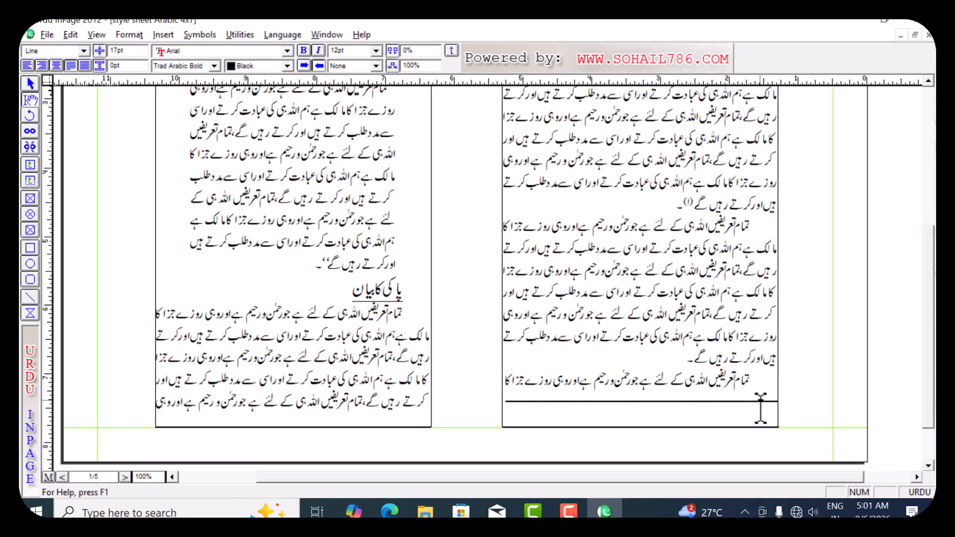
- Insert the citation (۱) آسان تفسیر ج/۱ص/۳۳ below the separator line on page 1 in the Fotnote style
key(ctrl+z)
key(ctrl+y)
key(ctrl+y)
key(ctrl+y)
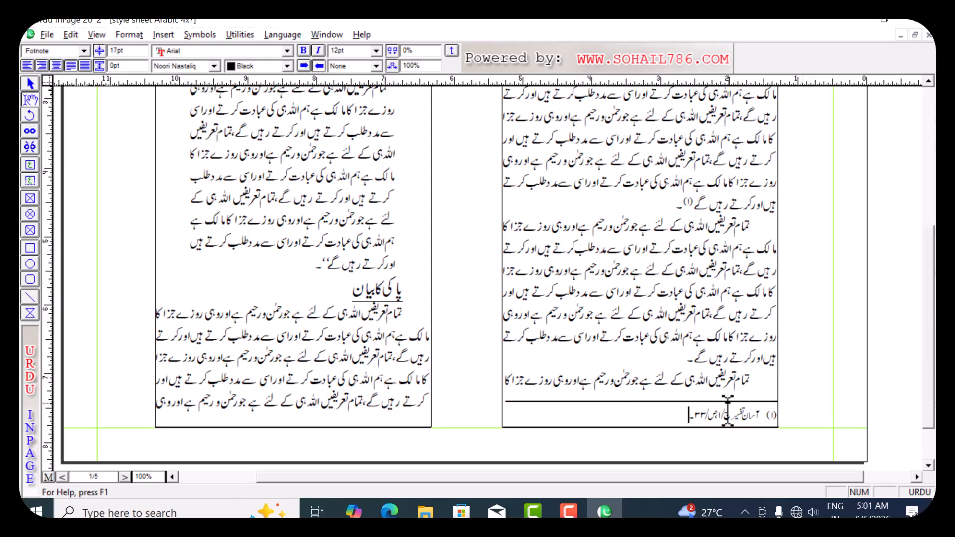
- Open the Line style sheet for modification from the separator line and accept its existing character settings
click(581, 396)
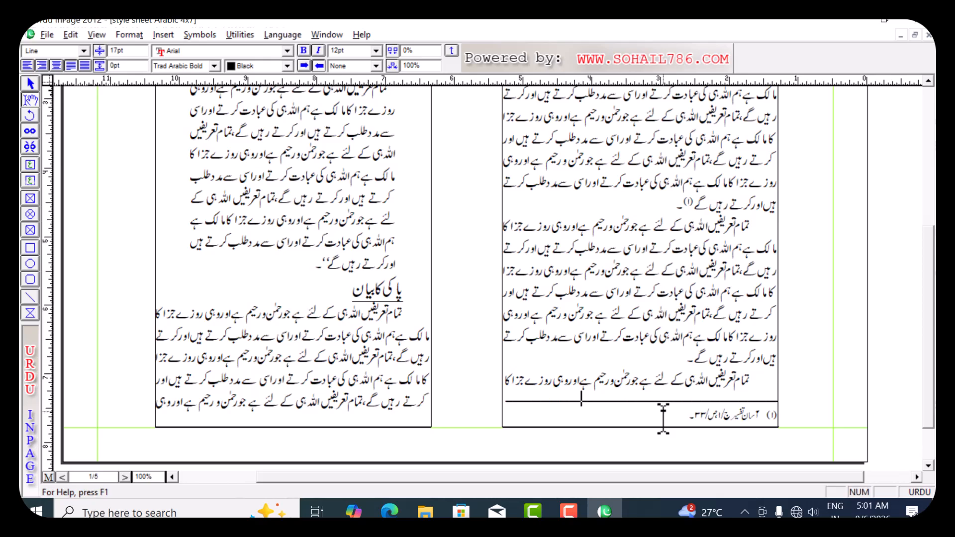
click(504, 399)
key(shift+F11)
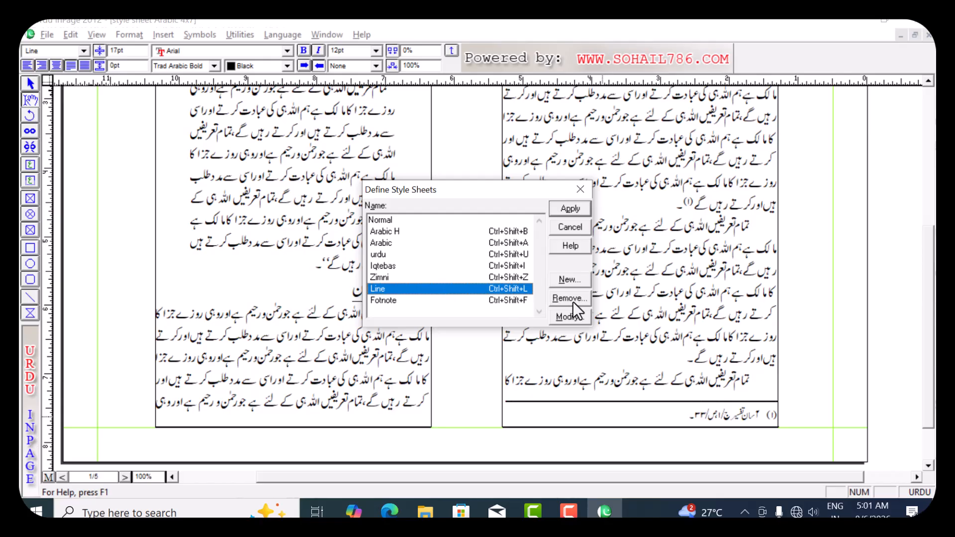
click(571, 317)
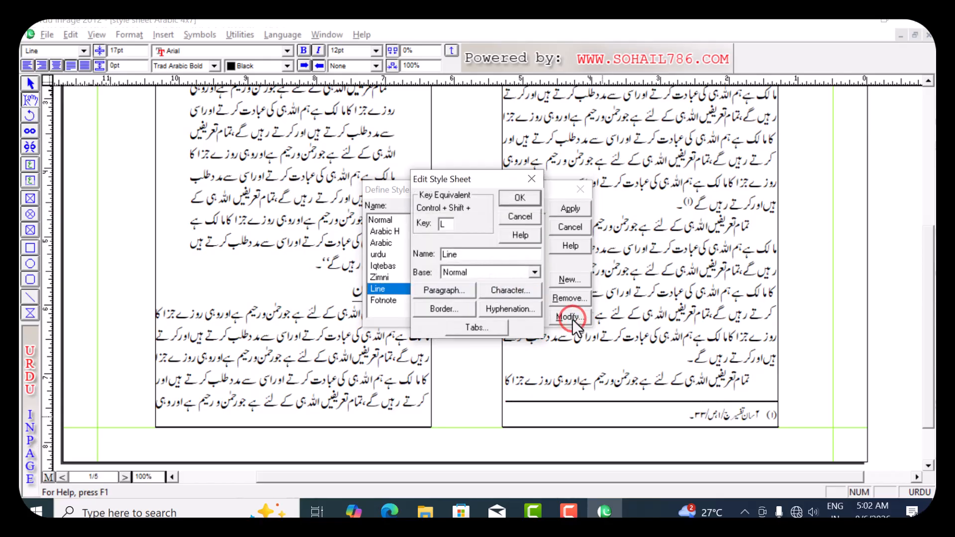
click(514, 290)
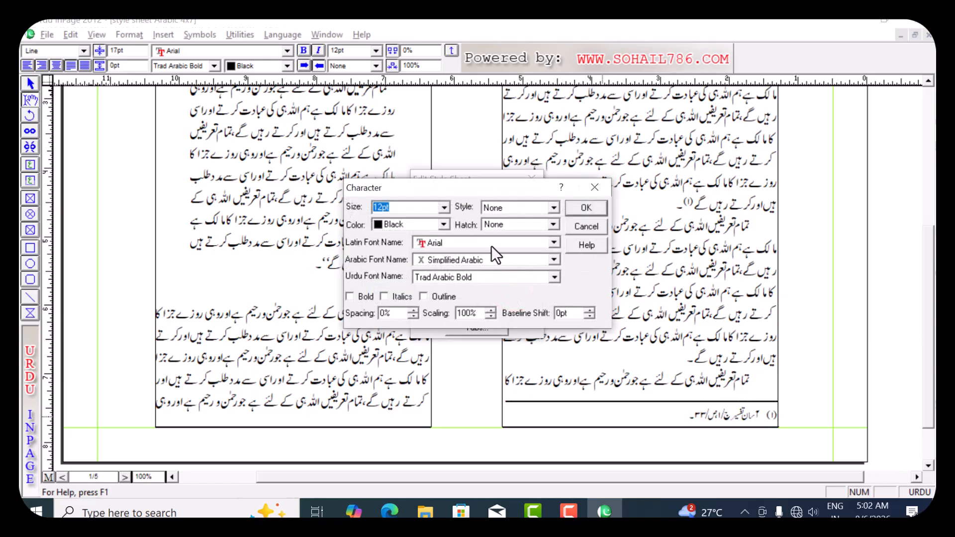
click(578, 204)
- Set the Line style's alignment to Forced Justified and its line height to 10, and save the style sheet
click(431, 291)
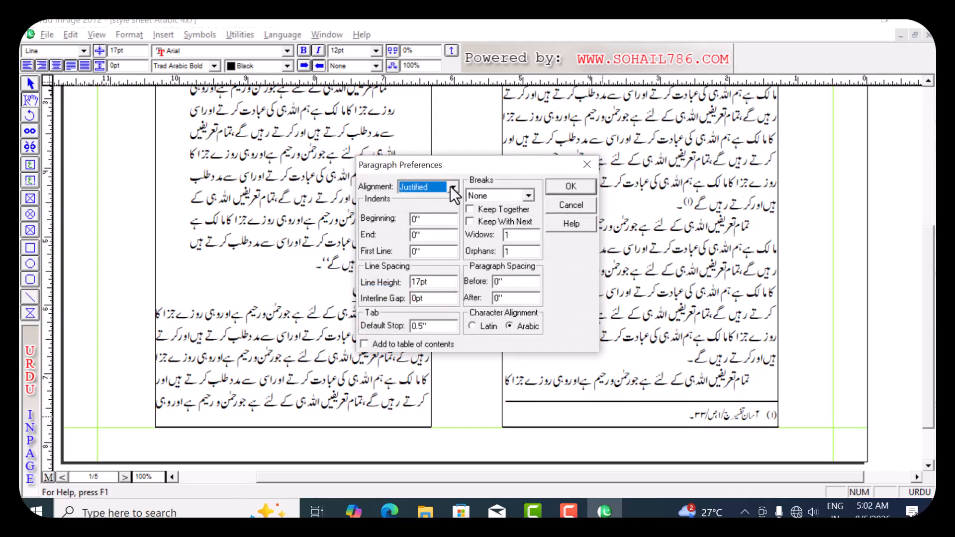
click(451, 187)
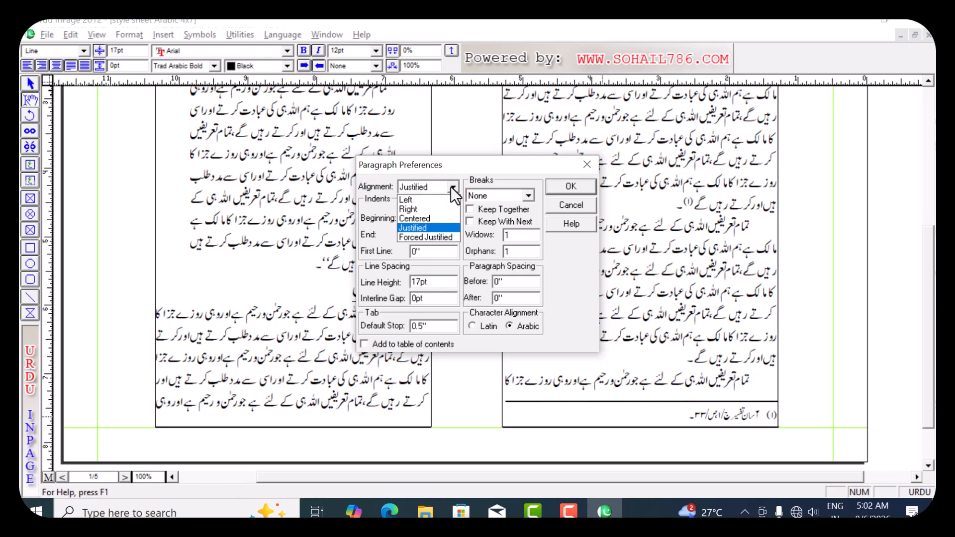
click(431, 238)
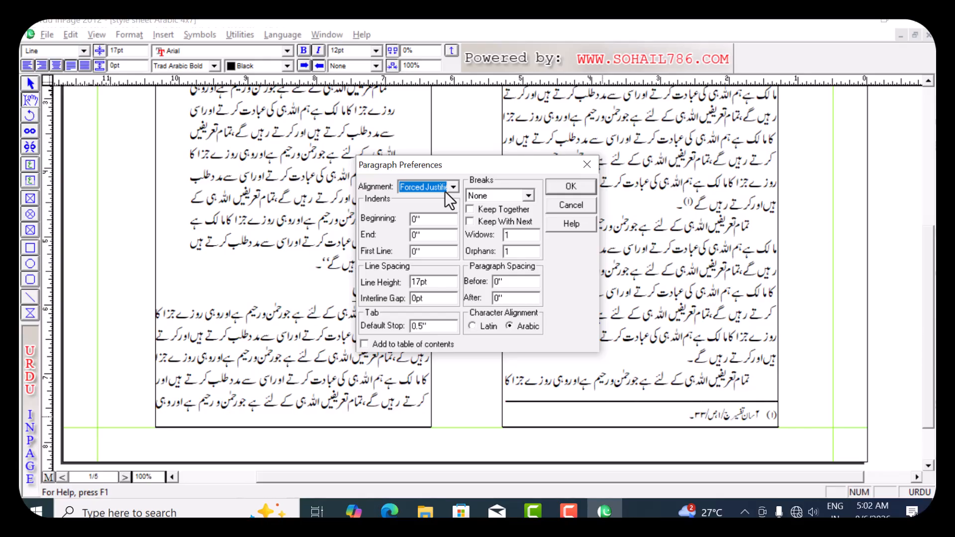
click(435, 282)
double_click(435, 281)
text(10)
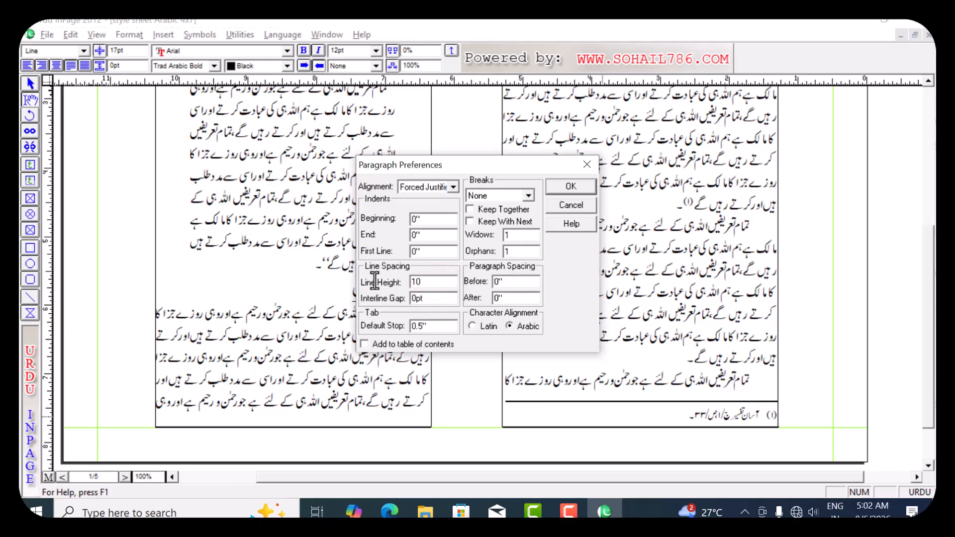
click(584, 187)
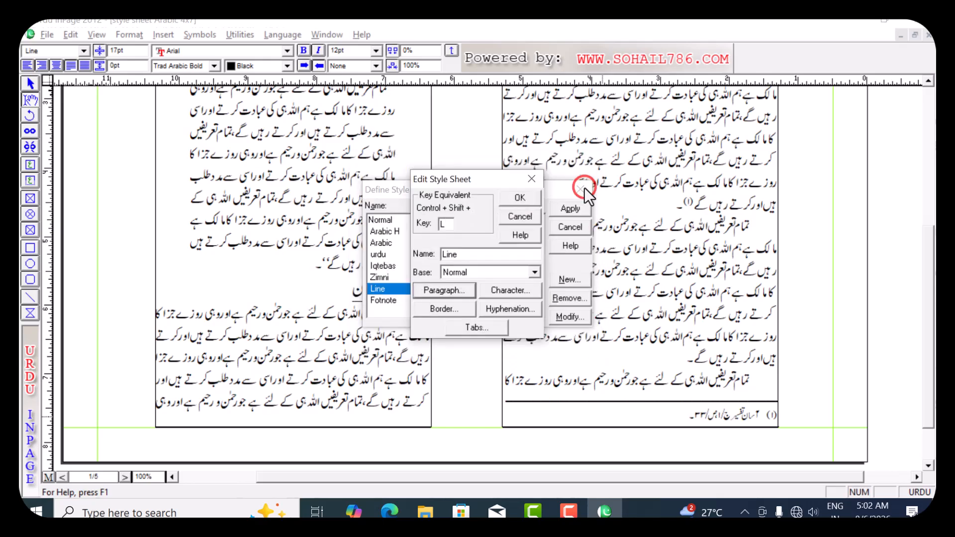
click(519, 198)
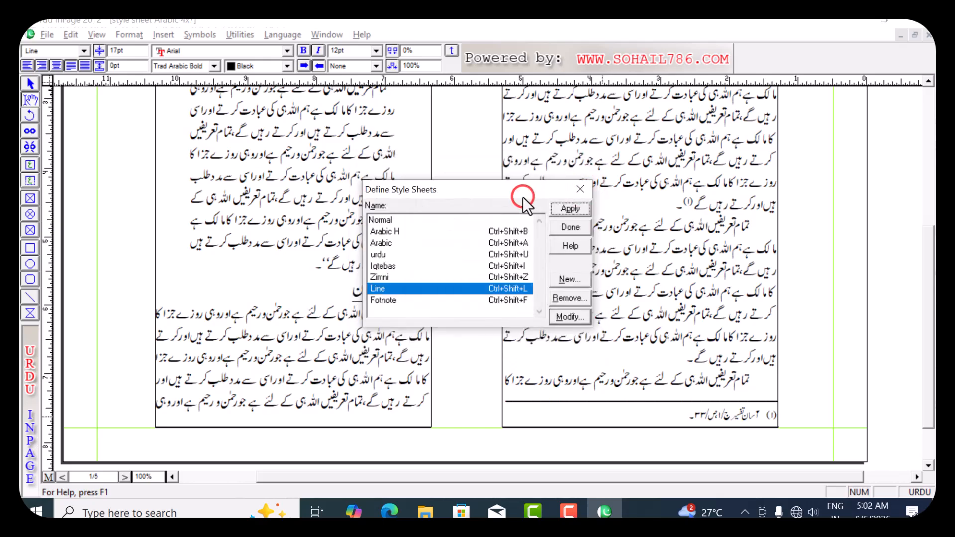
click(570, 225)
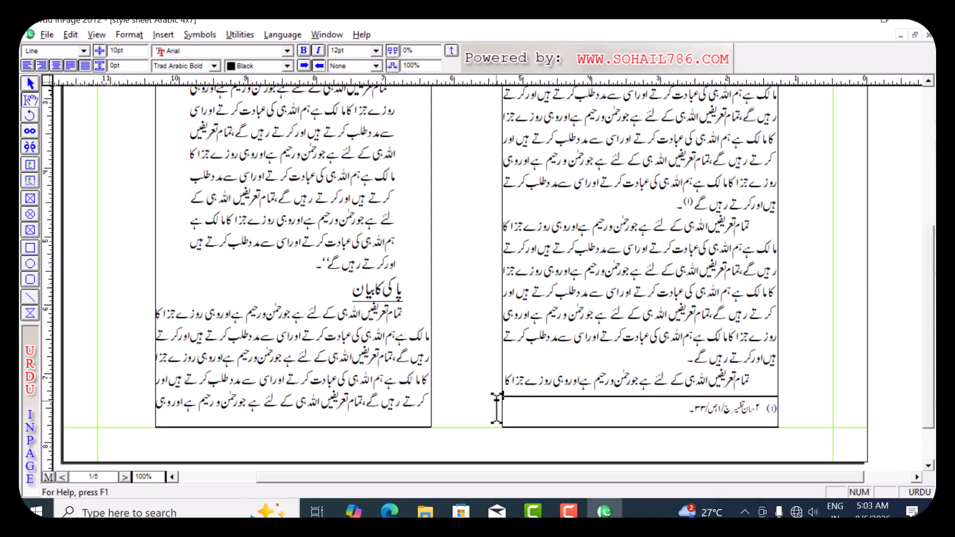
- Delete the separator line above the page 1 footnote and undo the deletion
click(528, 385)
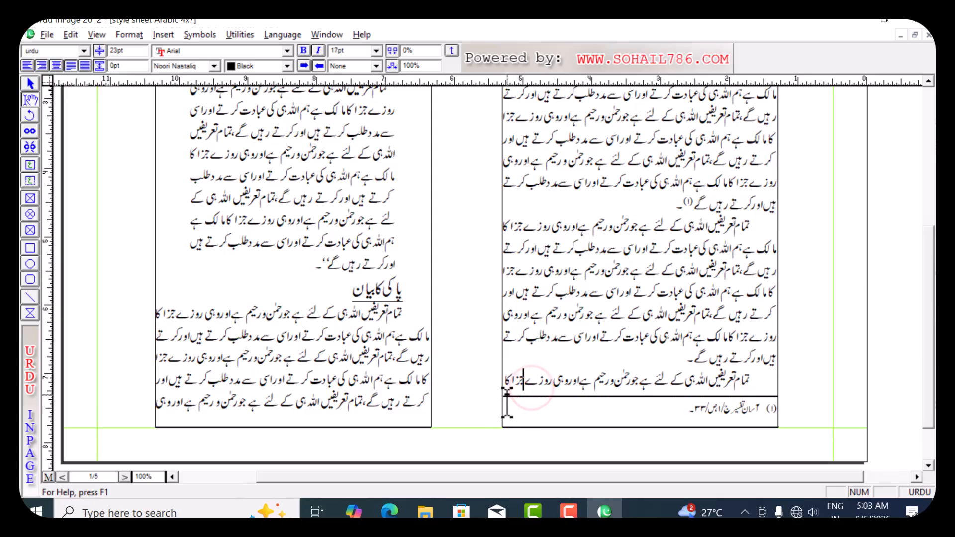
drag(505, 390, 780, 404)
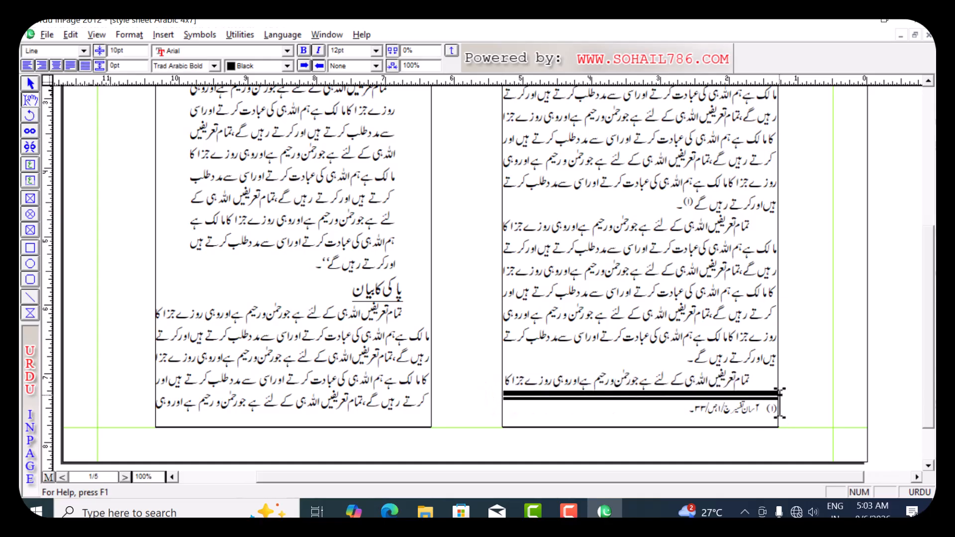
key(Delete)
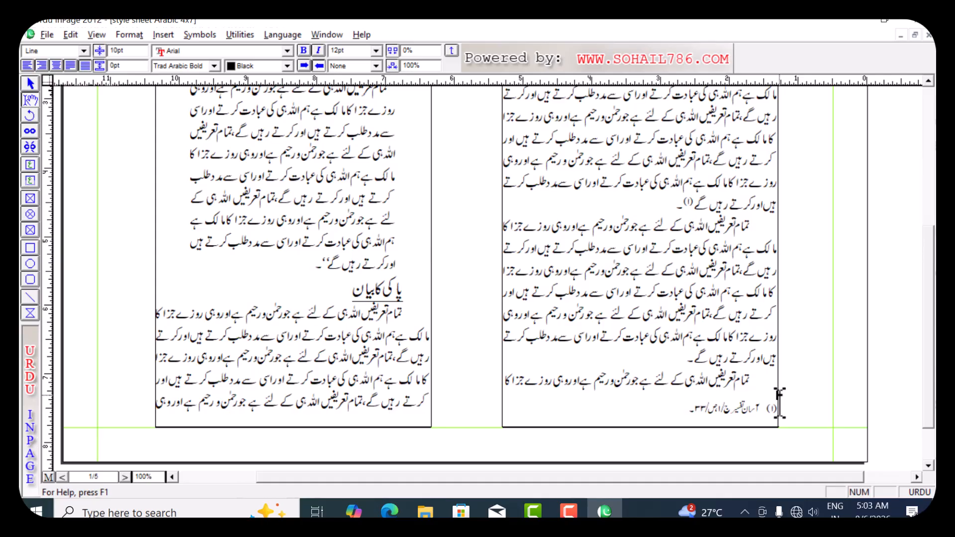
key(ctrl+z)
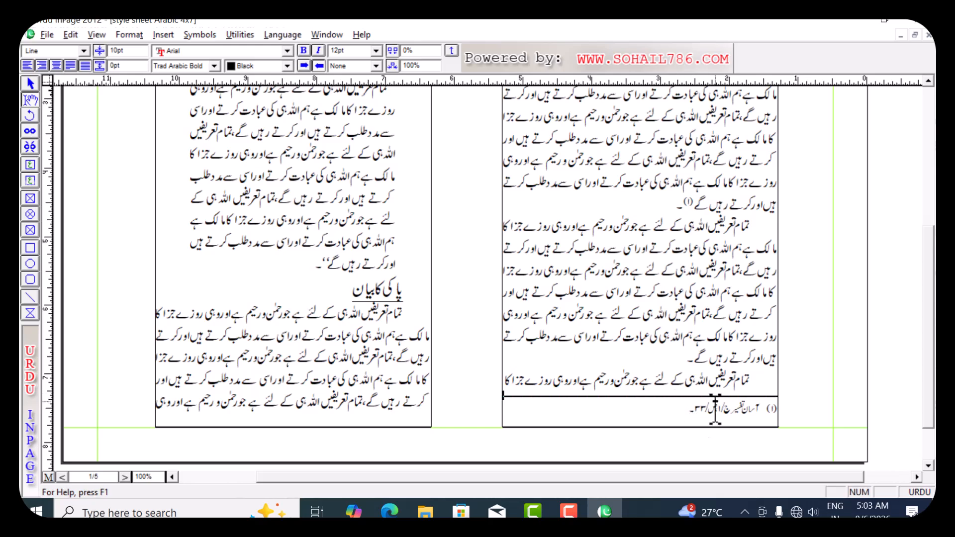
- Set the Line style's end indent to 2.5, save the style sheet and apply it to the separator line
click(671, 393)
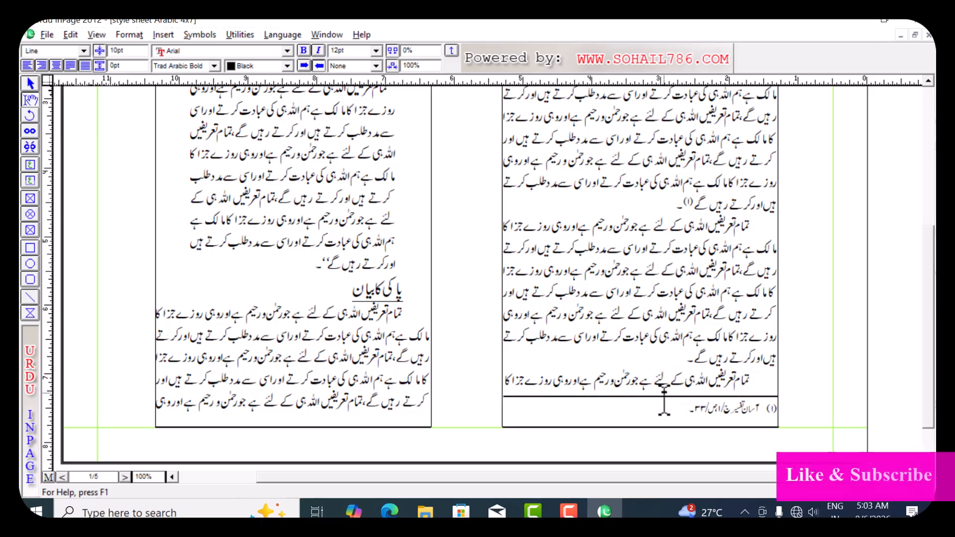
click(504, 390)
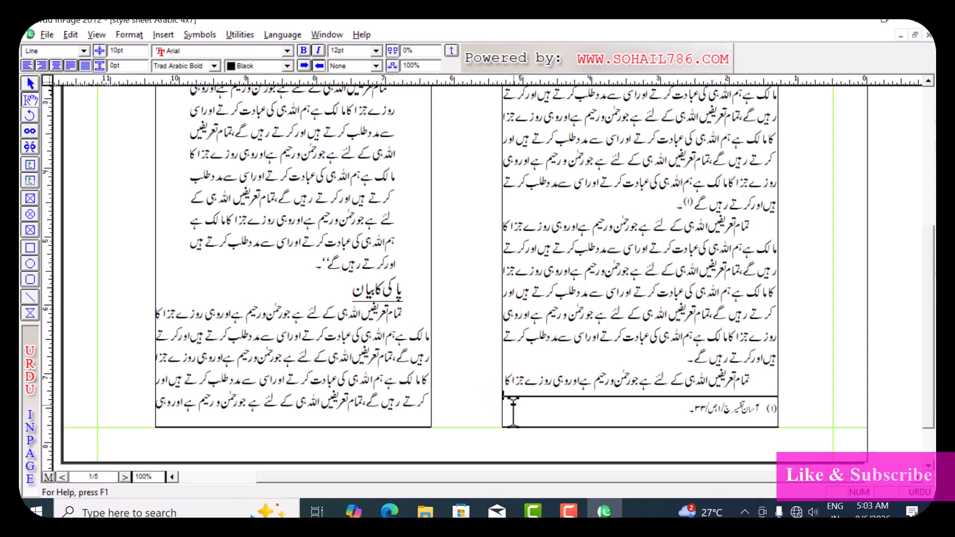
key(ctrl+3)
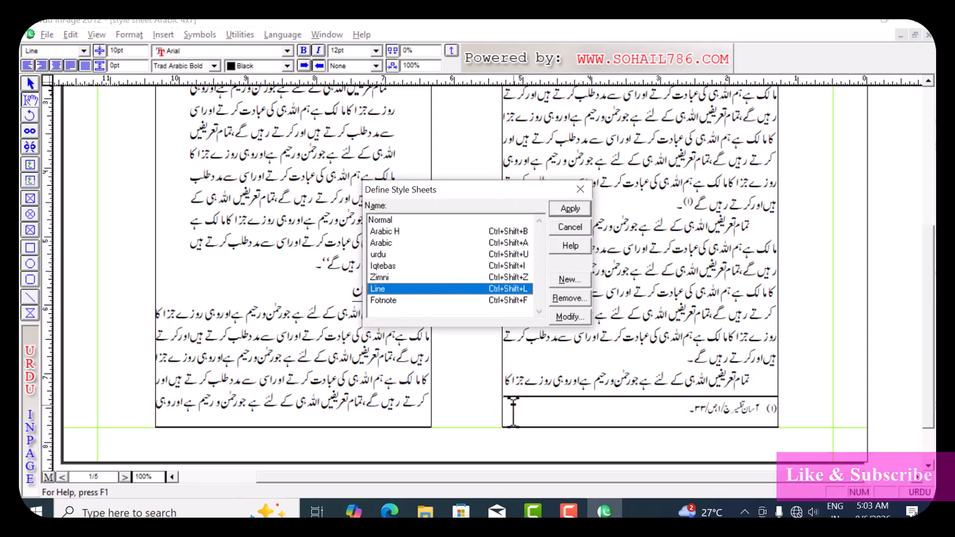
click(569, 317)
click(445, 292)
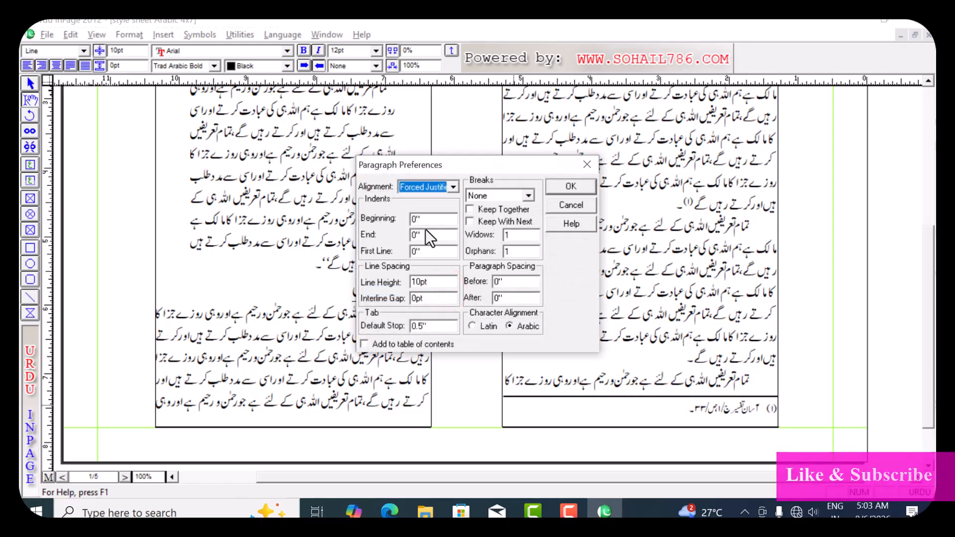
double_click(426, 232)
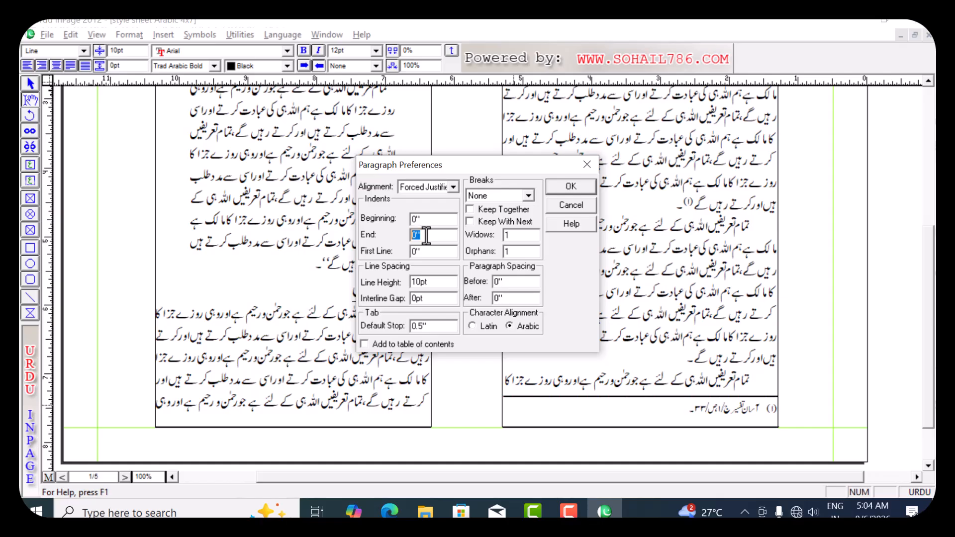
text(2.5)
click(591, 185)
click(526, 199)
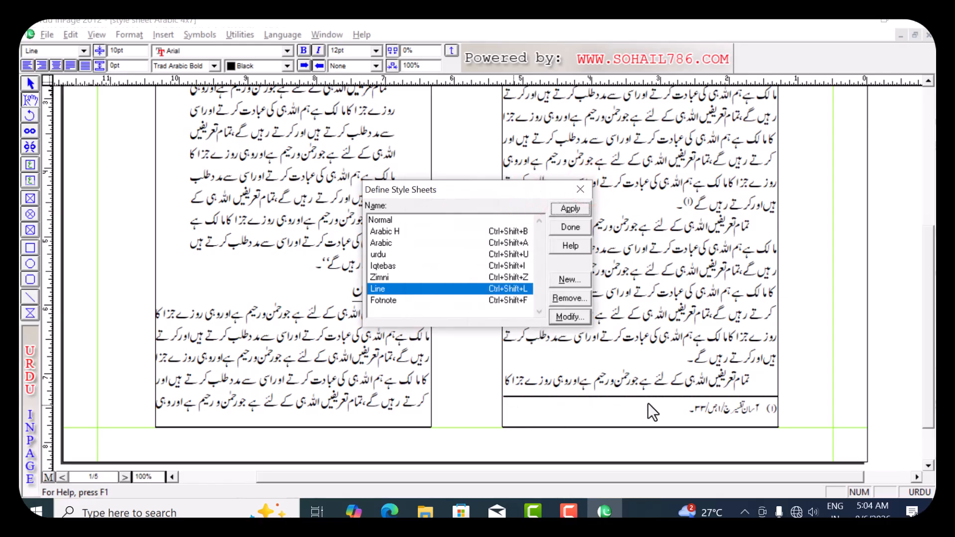
click(580, 208)
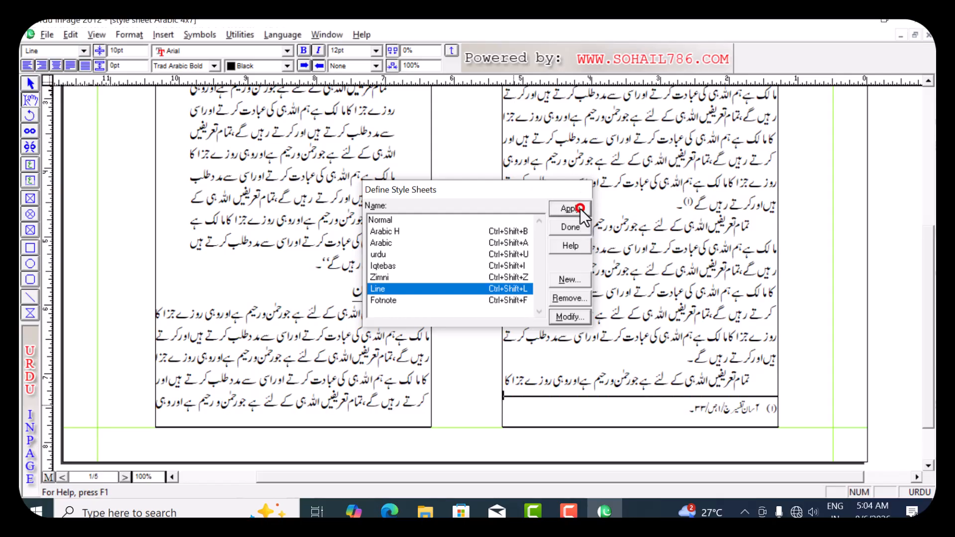
click(659, 407)
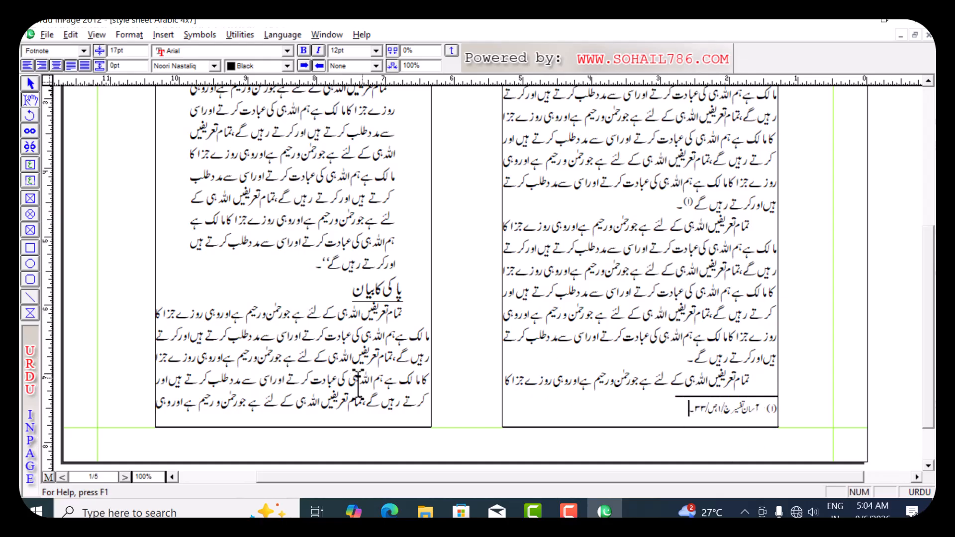
- On page 2, cut the two citation lines (۱) and (۲) from the body text and remove the leftover empty line
click(63, 477)
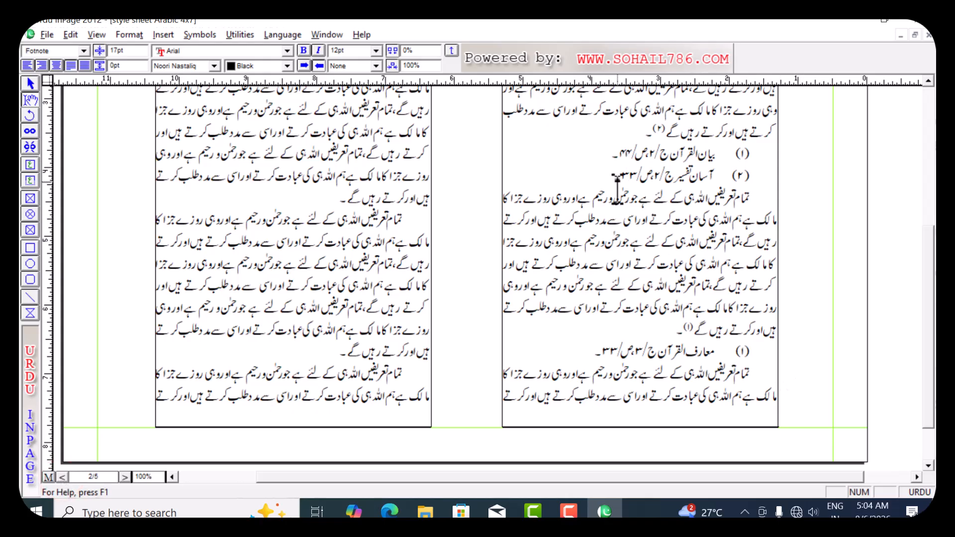
mouse_move(603, 177)
mouse_down()
mouse_move(611, 177)
mouse_move(603, 164)
mouse_up()
drag(738, 154, 757, 158)
key(ctrl+c)
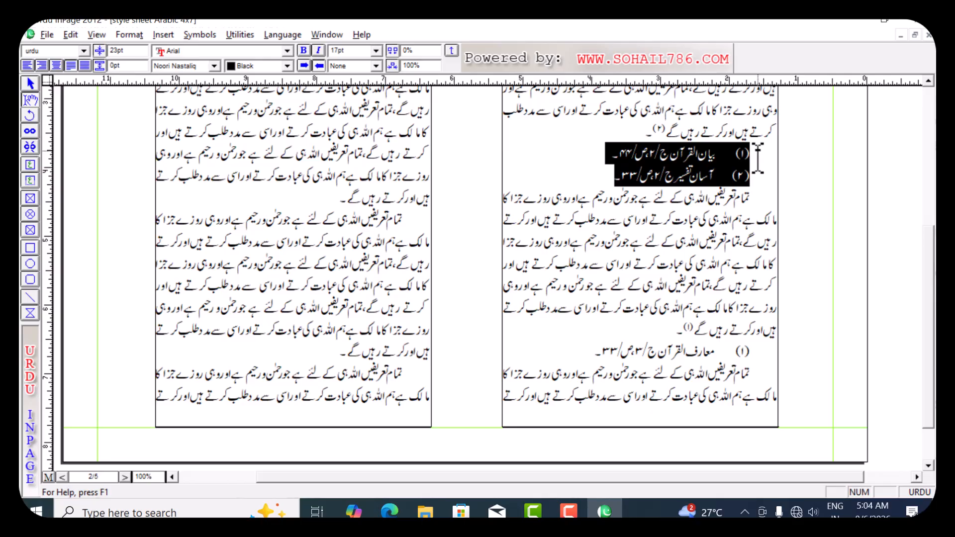
key(Delete)
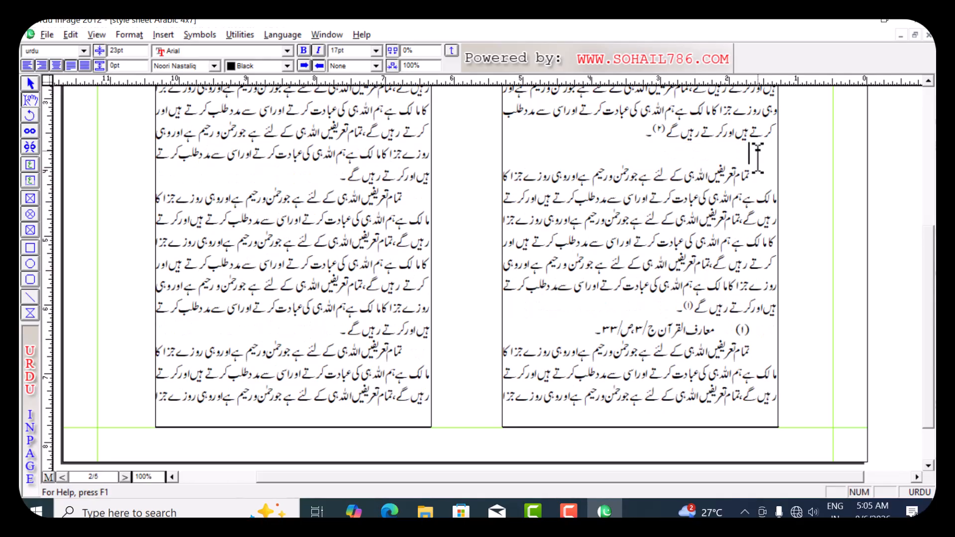
key(BackSpace)
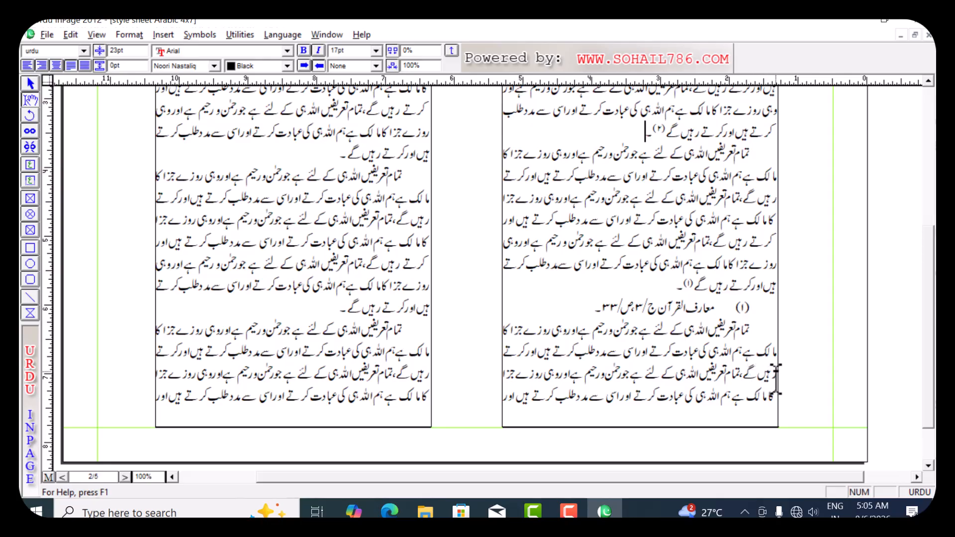
- Break the last paragraph of page 2's first column after ہیں in its second line and paste the two cut citations below it
click(536, 351)
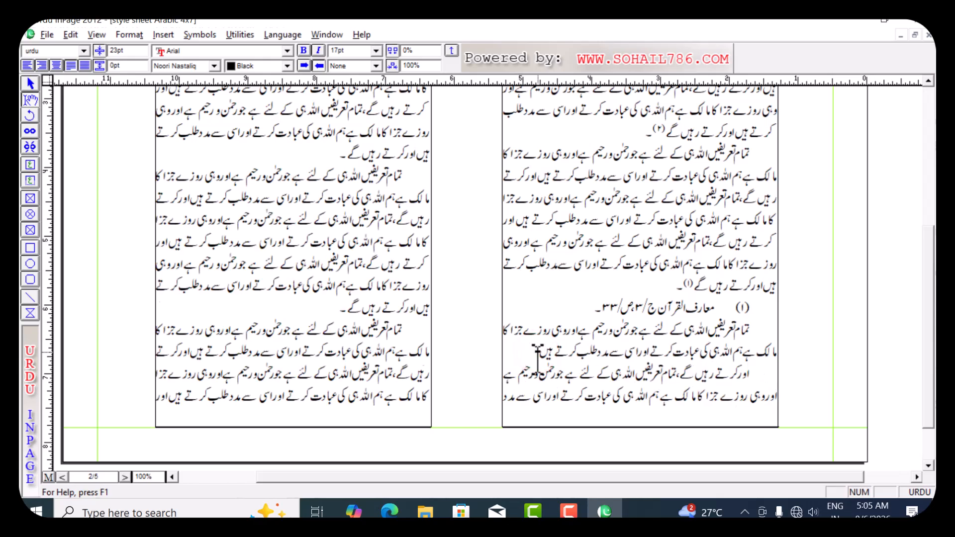
key(Return)
key(Return)
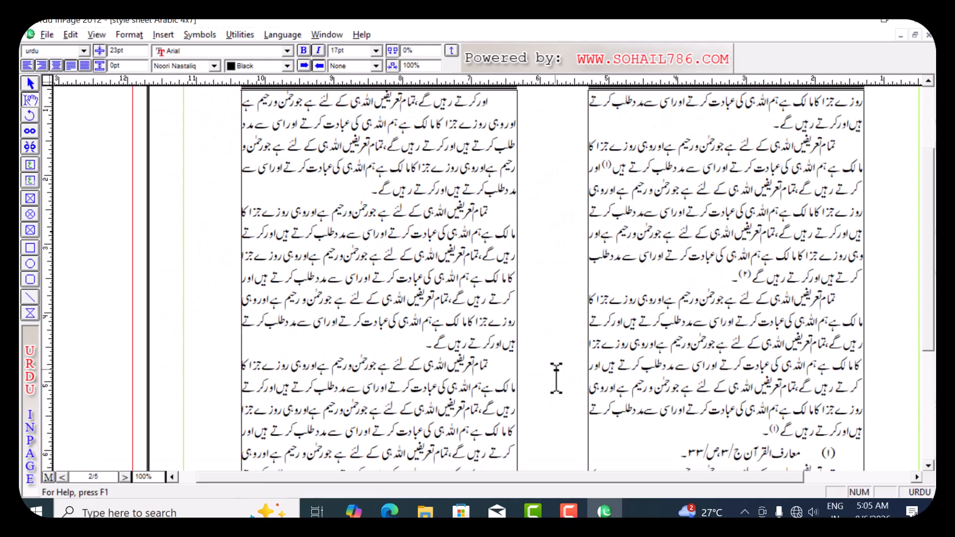
drag(722, 429, 702, 279)
click(813, 379)
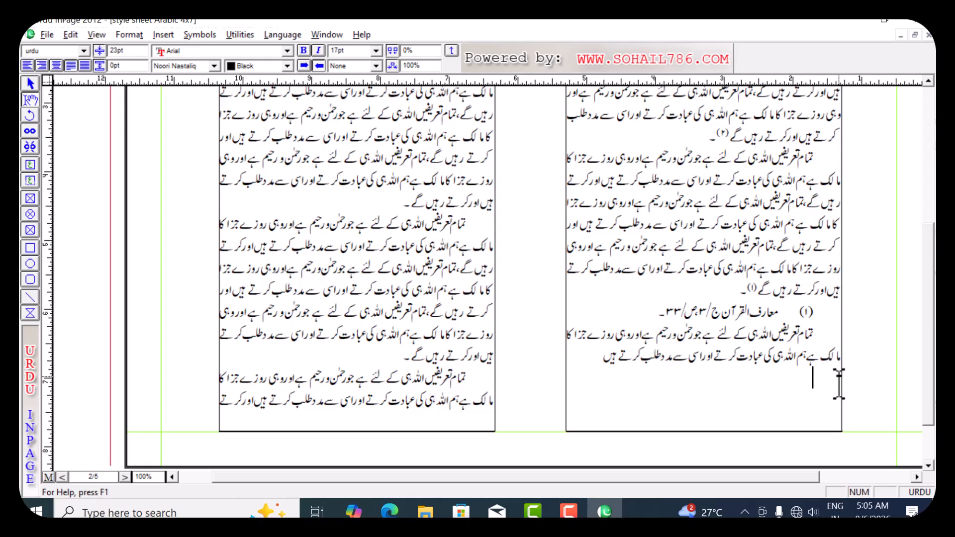
key(ctrl+v)
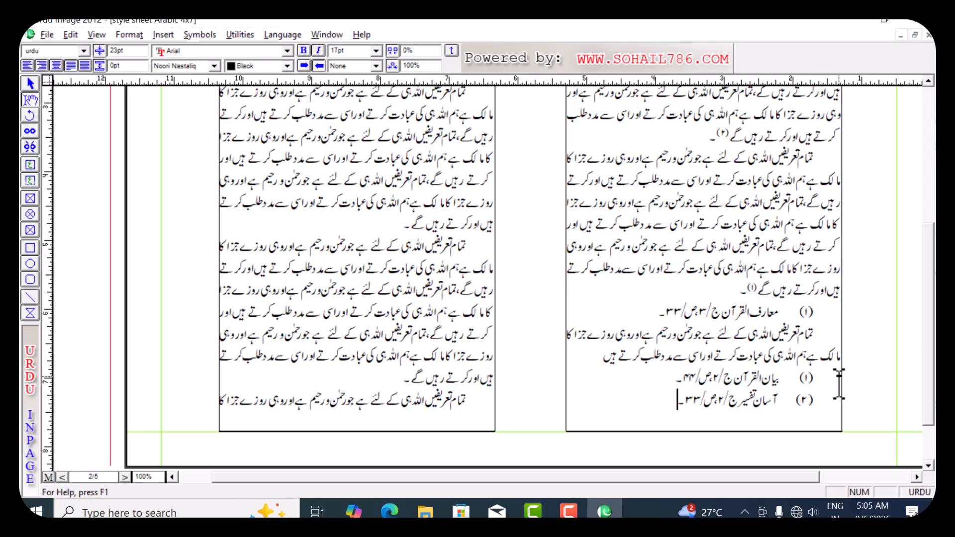
- Renumber the معارف القرآن citation as (۳) and cut it from the body text
click(806, 313)
click(805, 312)
double_click(804, 312)
drag(652, 308, 825, 320)
key(ctrl+c)
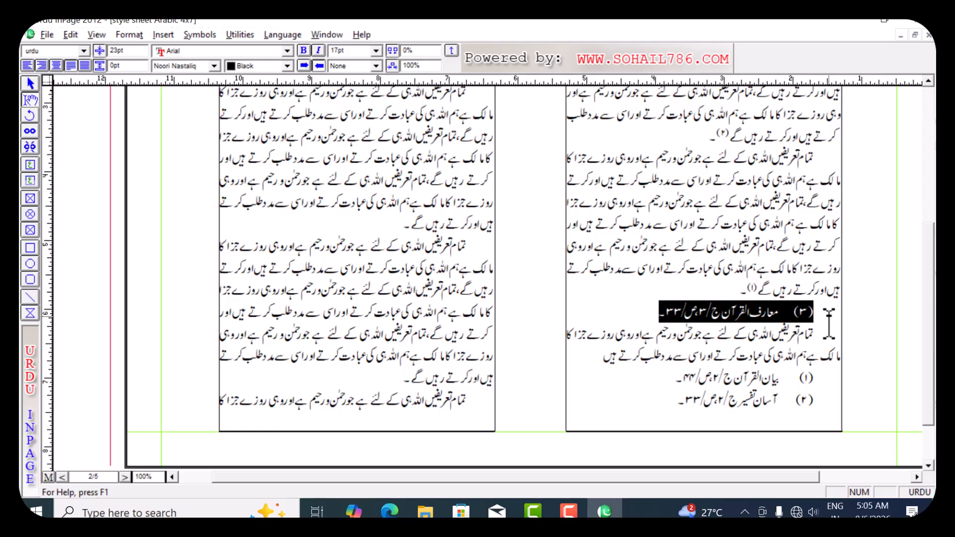
key(Delete)
- Paste the cut معارف القرآن citation on a new line below citation (۲) on page 2
click(812, 411)
click(675, 401)
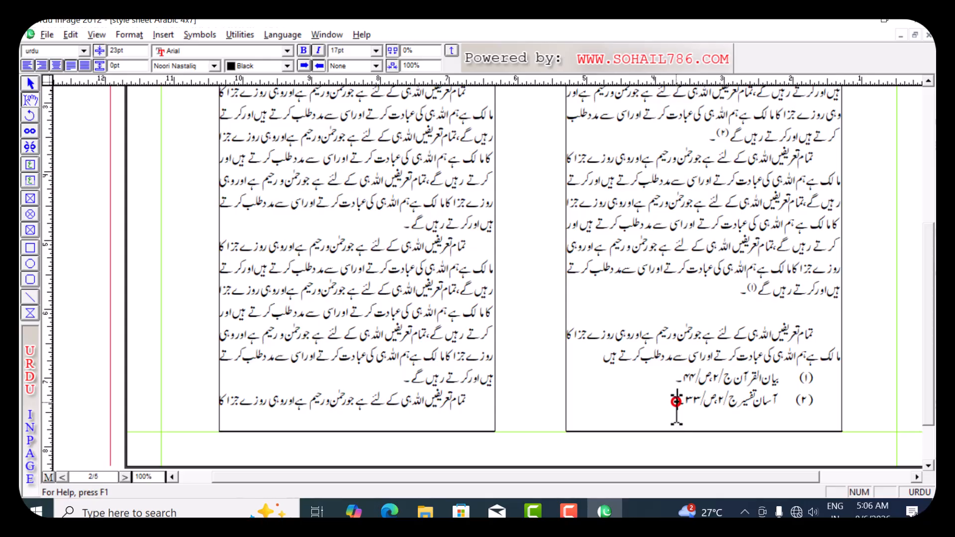
key(Return)
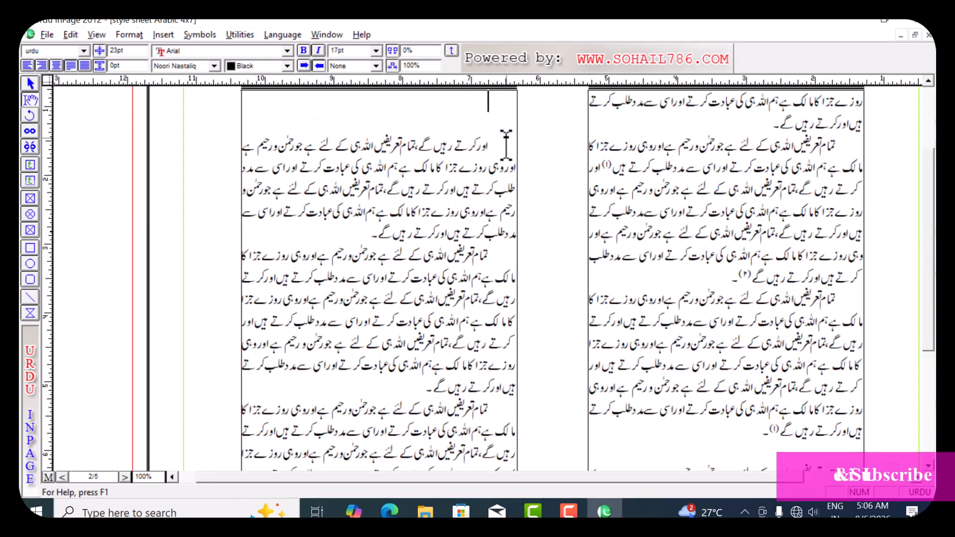
key(ctrl+v)
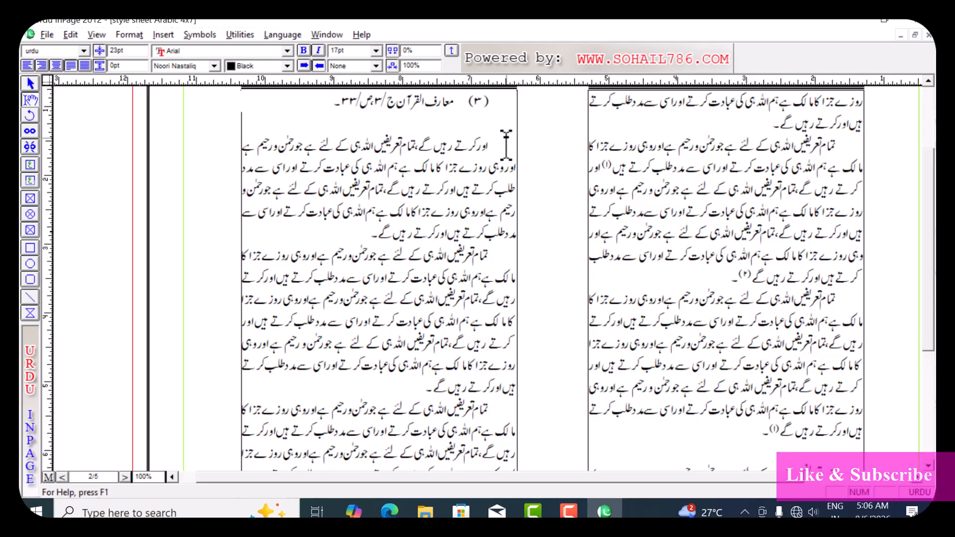
- Add a separator line in the Line style between the broken paragraph and citation (۱) on page 2
scroll(702, 428, down, 4)
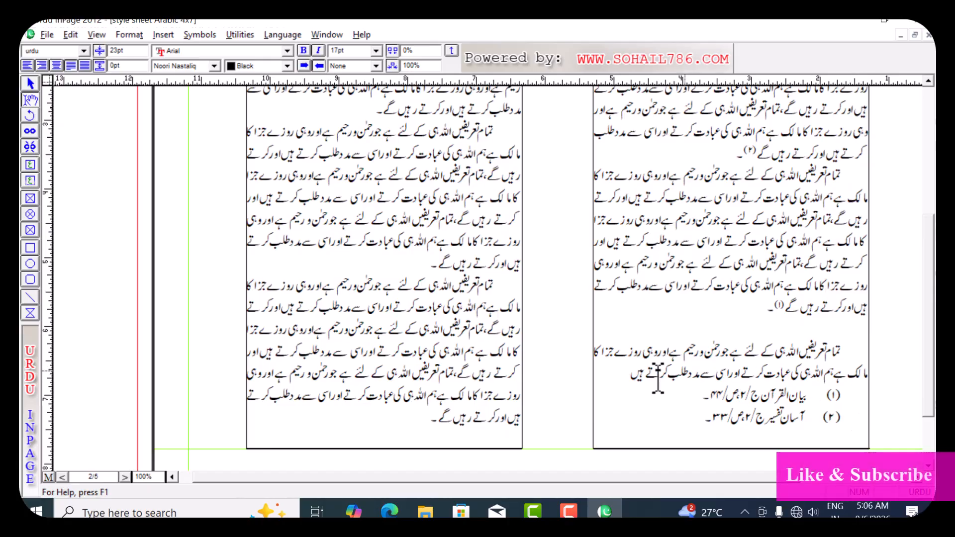
click(625, 372)
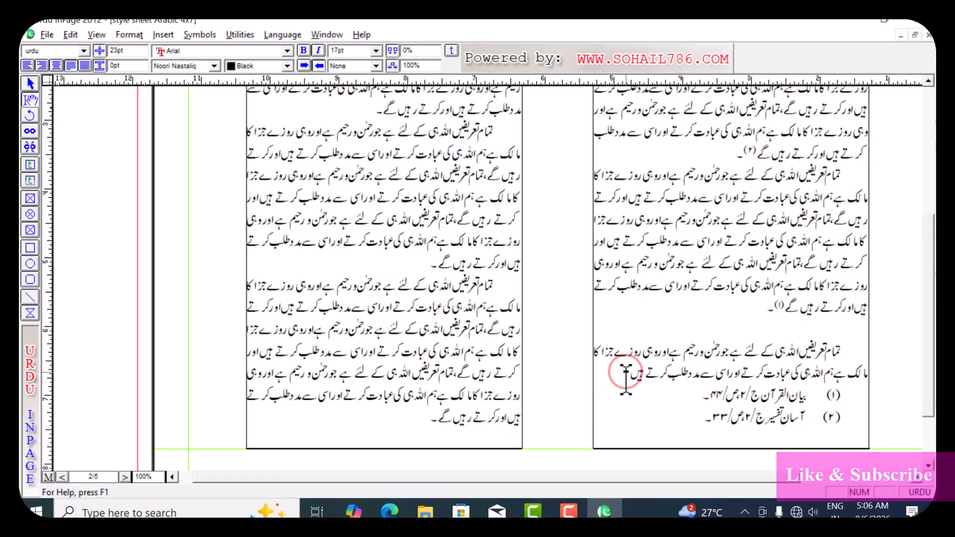
key(Return)
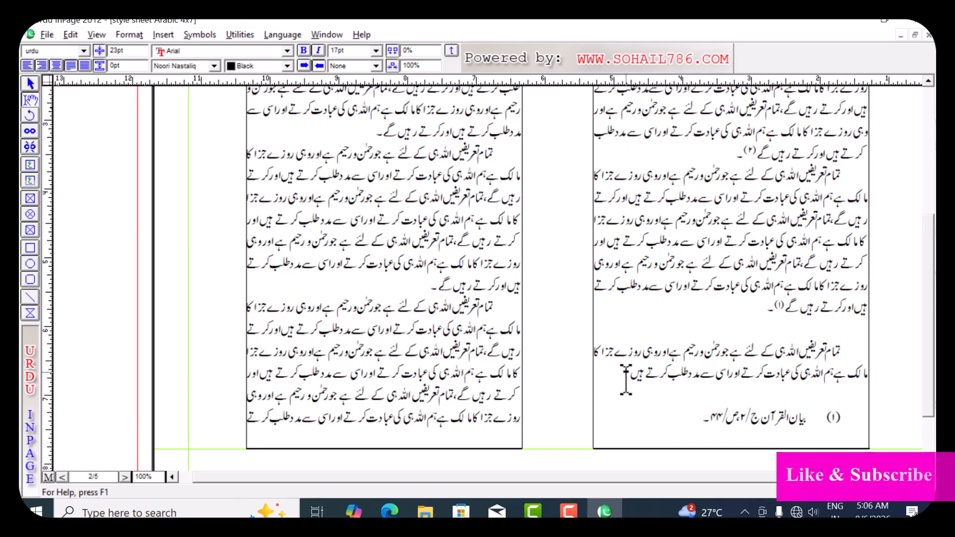
key(Delete)
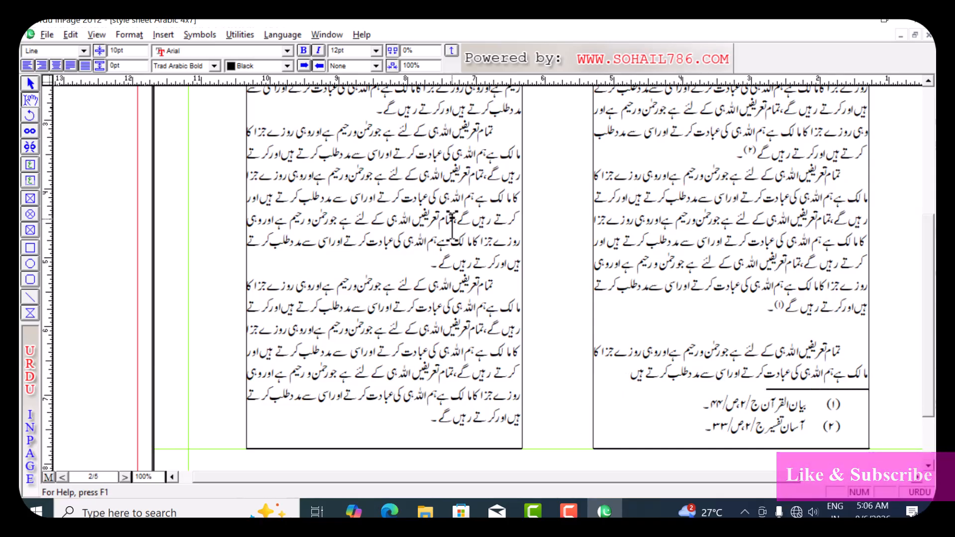
- Apply the Fotnote style to the three citations (۱), (۲) and (۳) below the separator line on page 2
drag(465, 198, 466, 373)
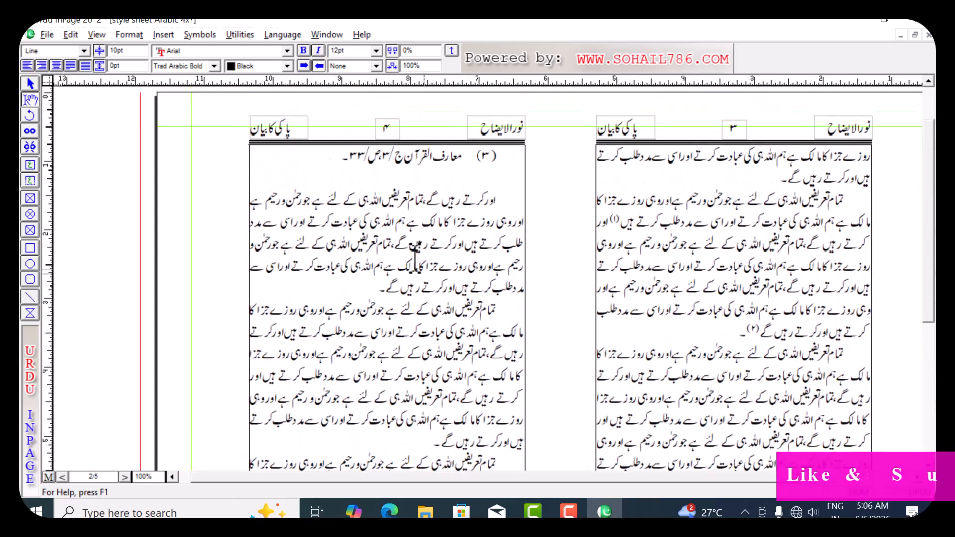
click(338, 158)
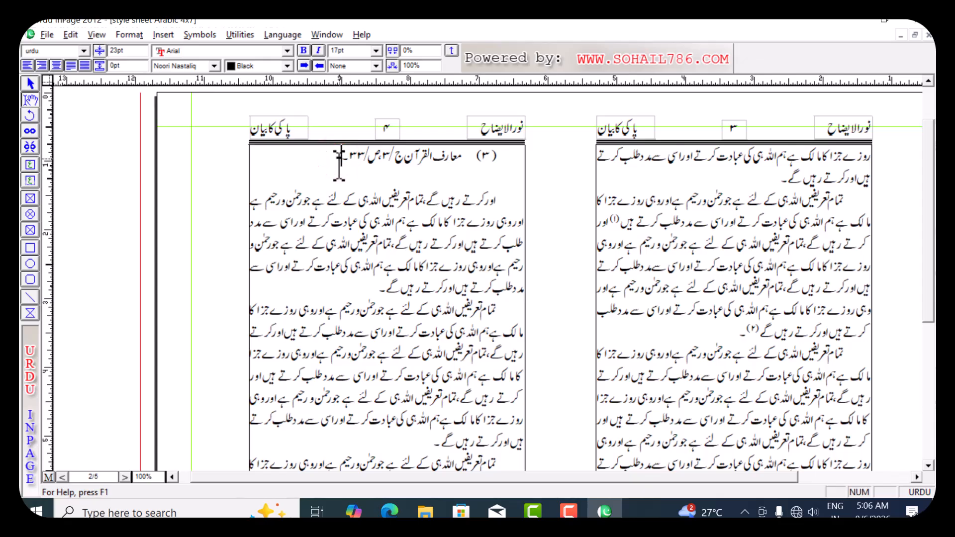
drag(666, 401, 668, 199)
click(702, 398)
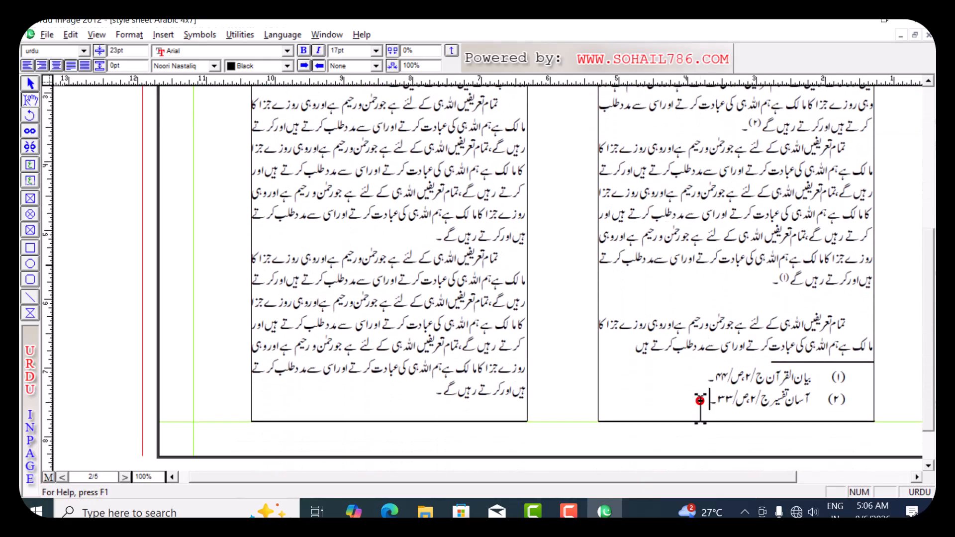
click(705, 377)
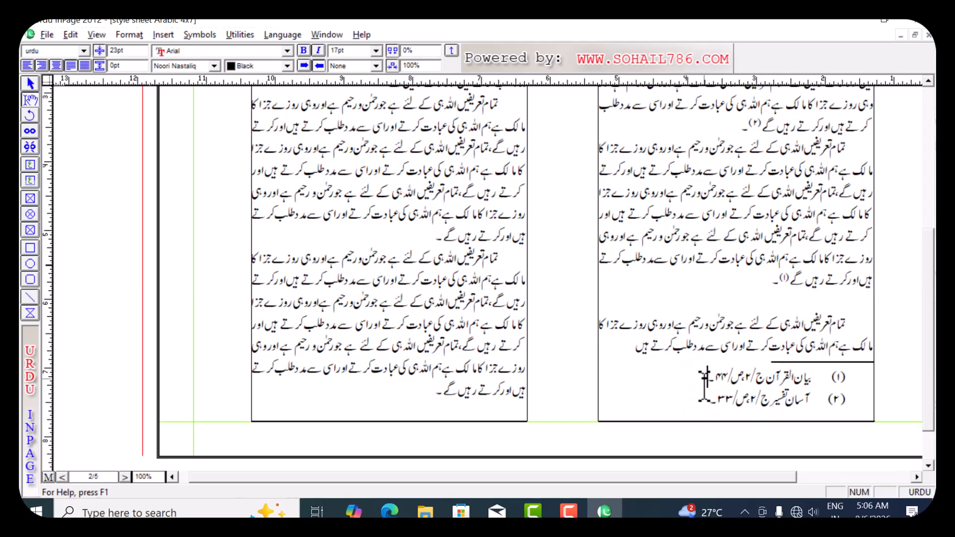
key(F4)
click(700, 391)
key(F5)
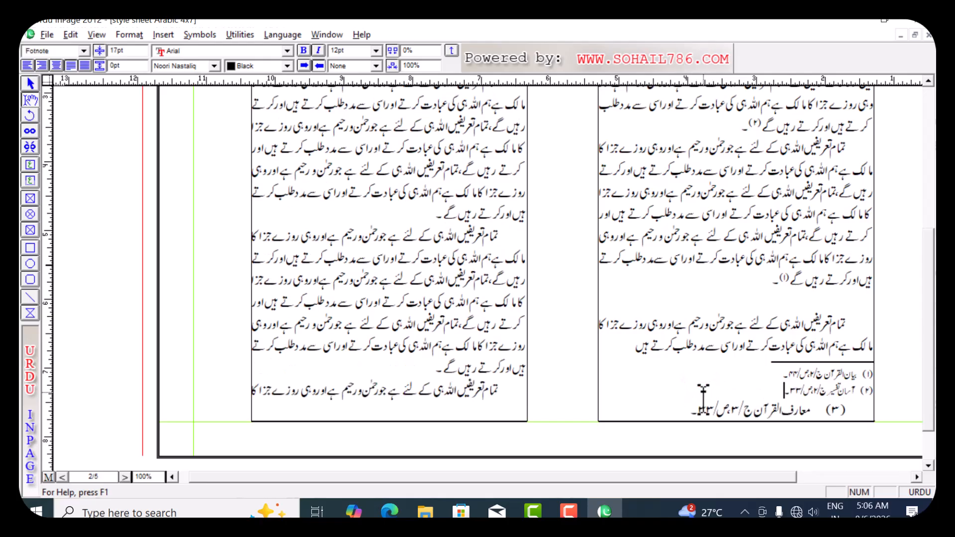
click(680, 415)
key(F5)
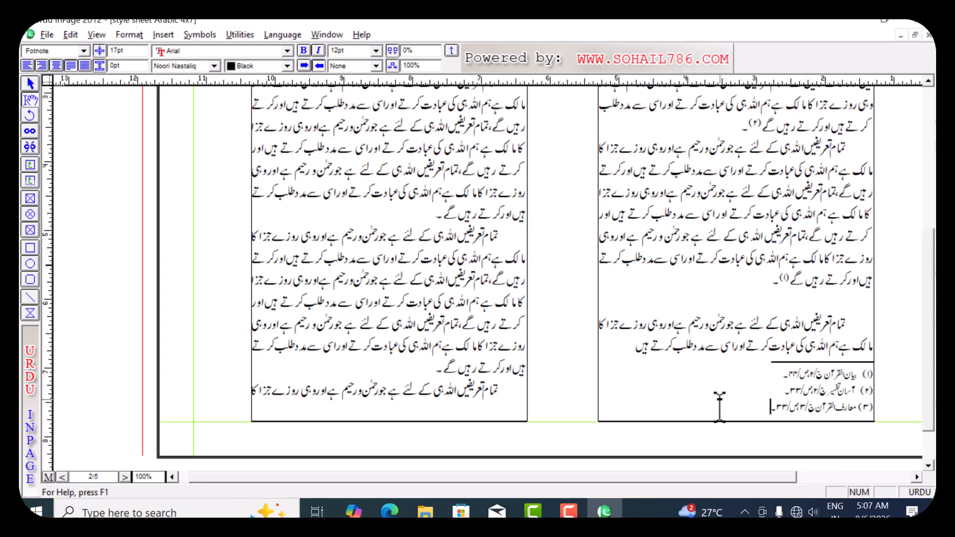
drag(733, 229, 731, 270)
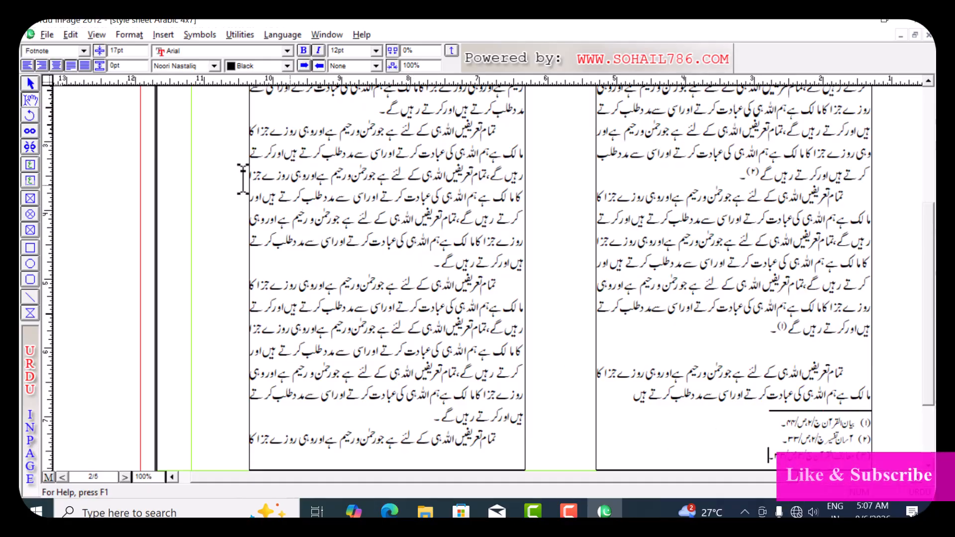
click(45, 34)
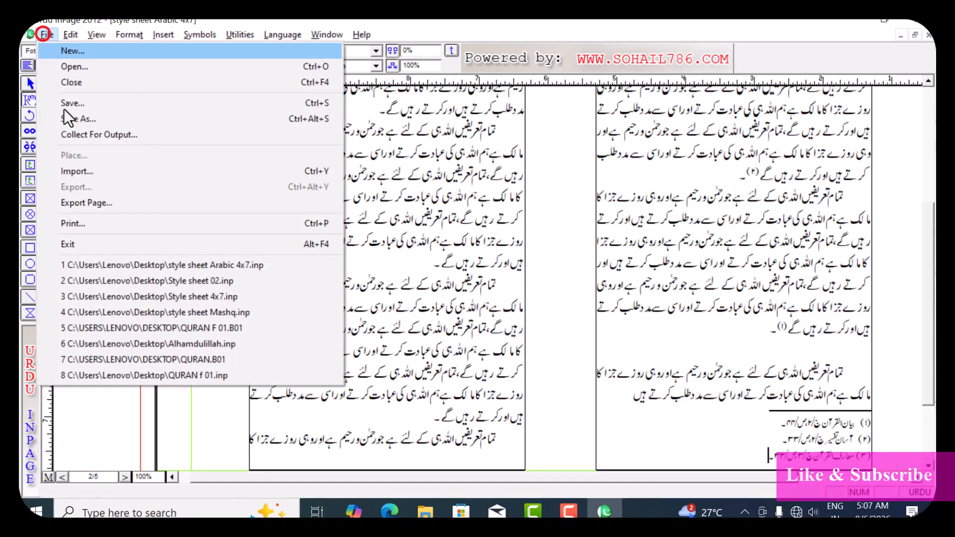
click(106, 225)
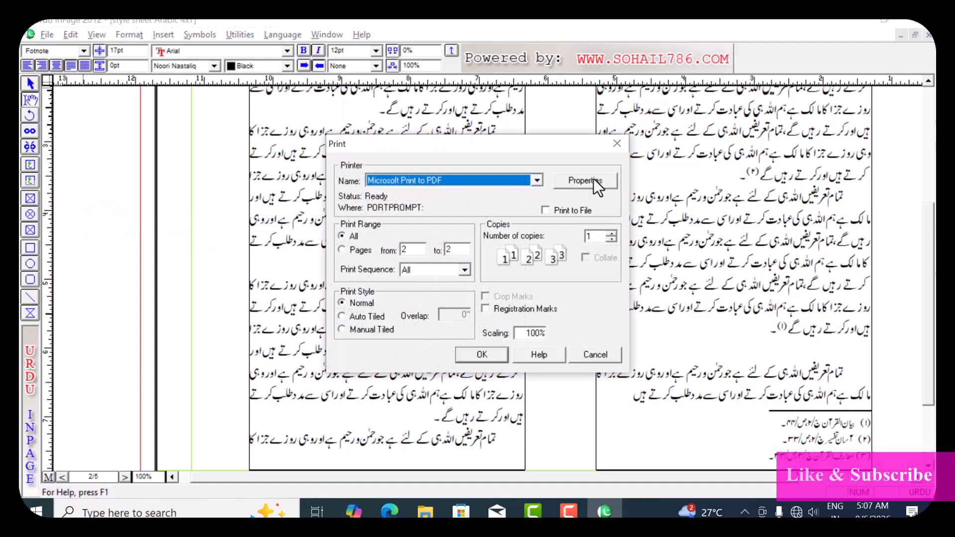
click(590, 181)
click(452, 199)
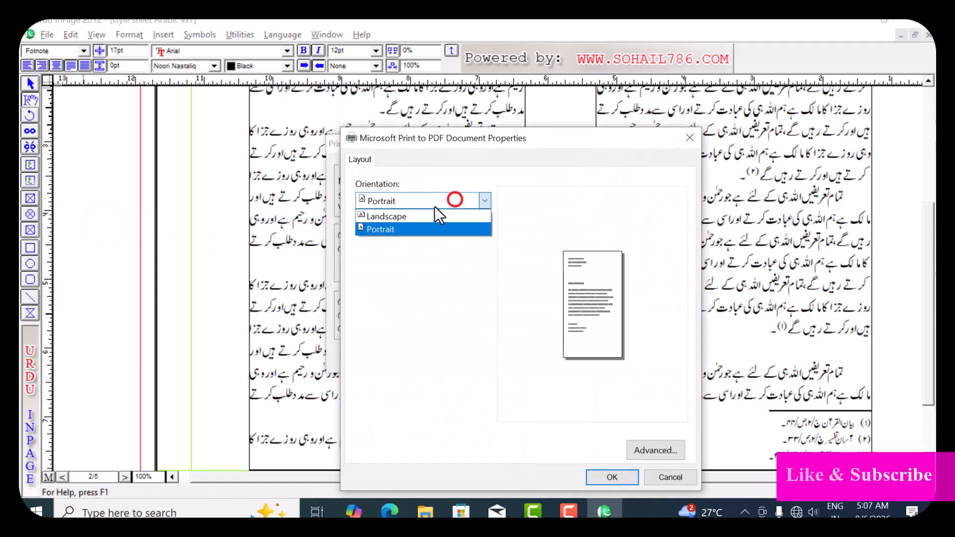
click(403, 214)
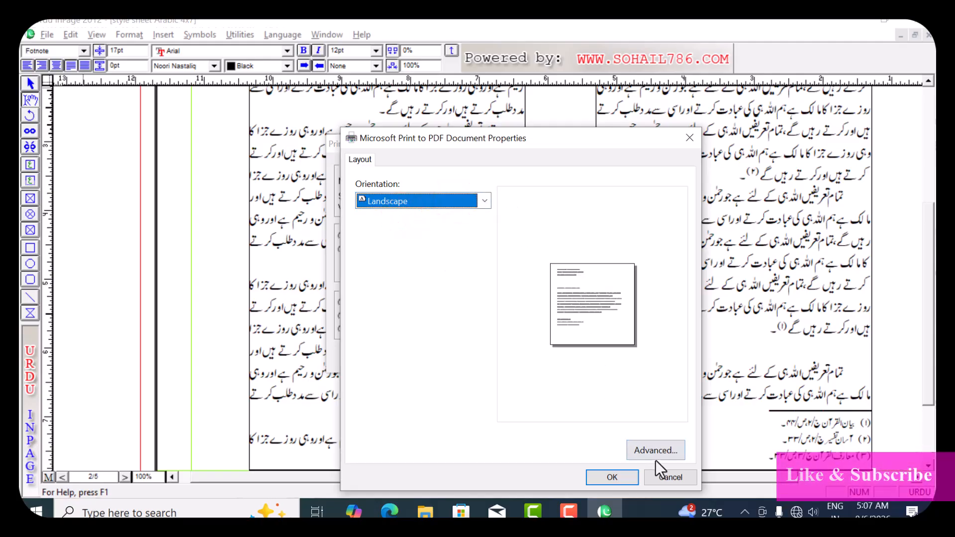
click(655, 452)
click(504, 180)
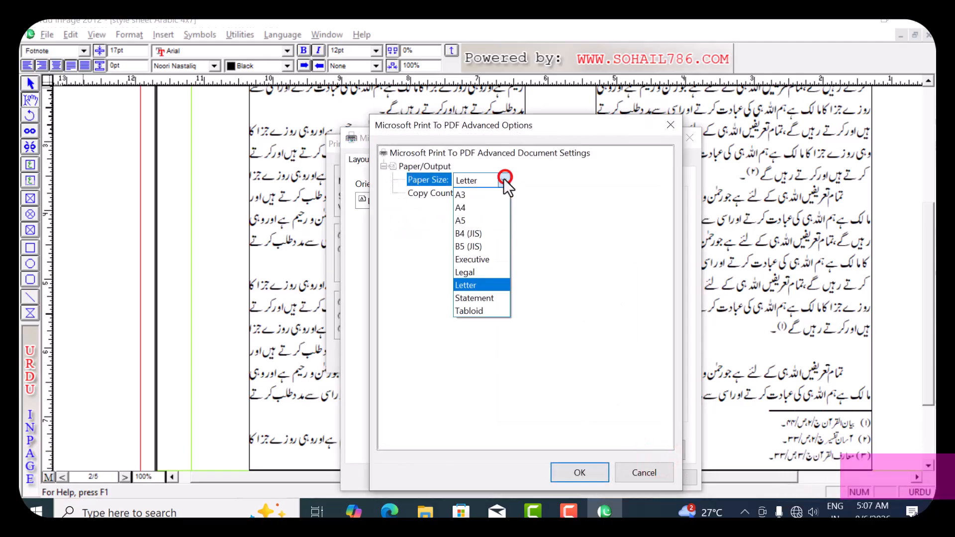
click(483, 201)
click(579, 473)
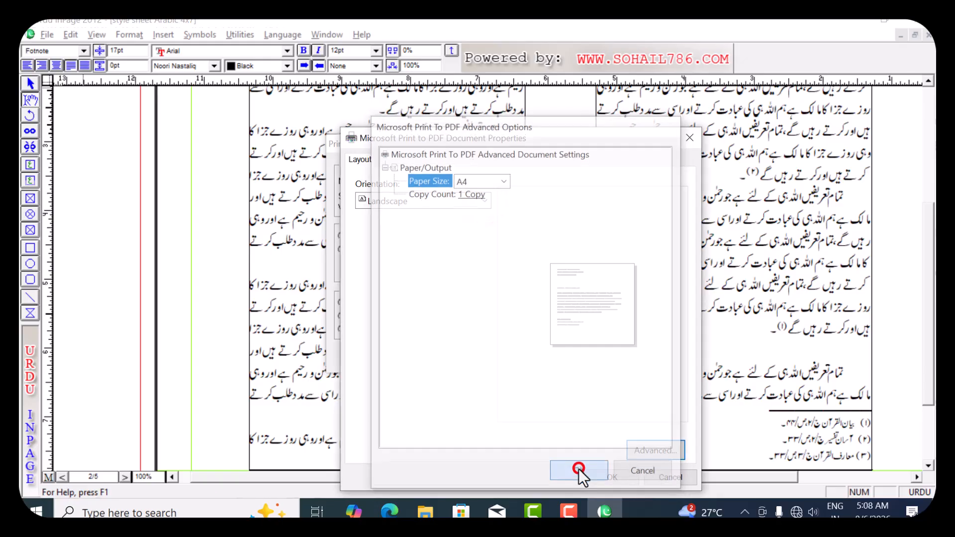
click(603, 476)
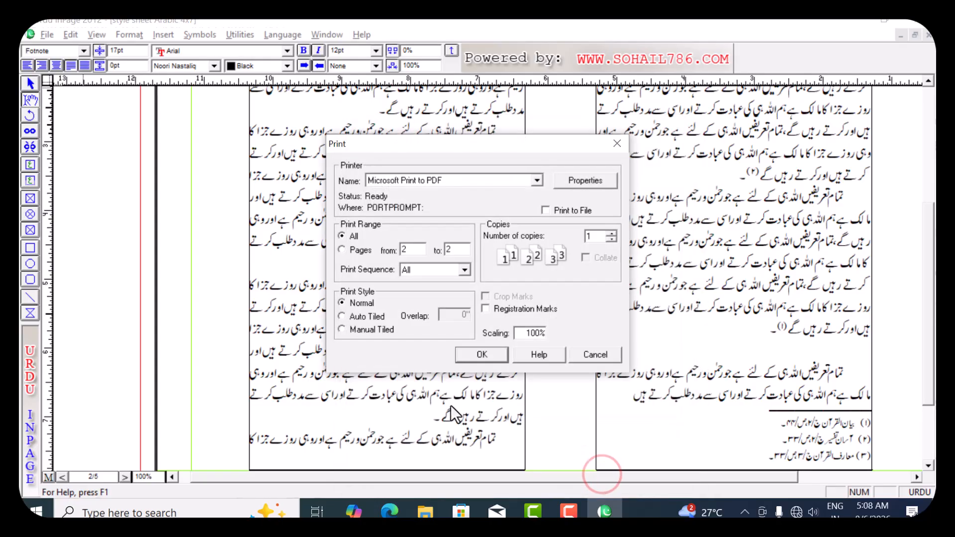
click(493, 356)
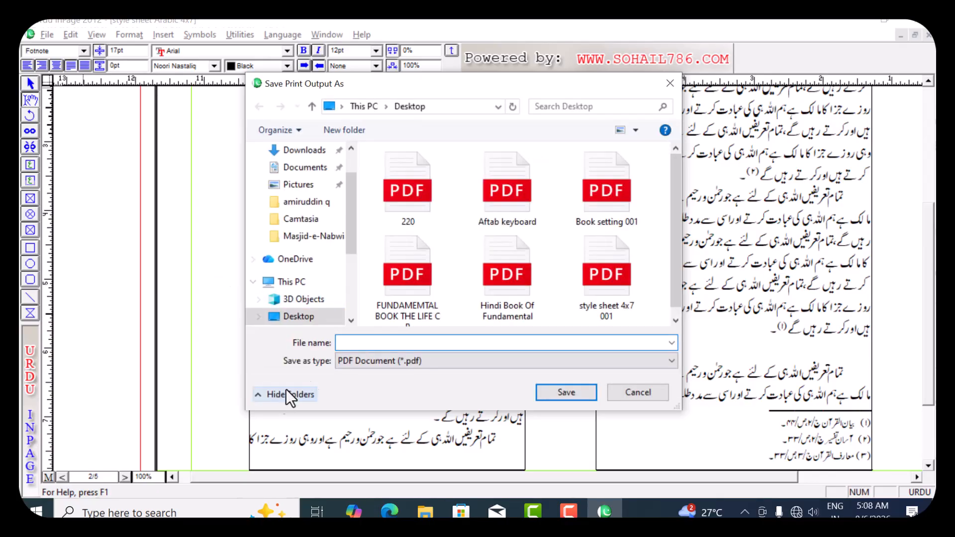
click(652, 392)
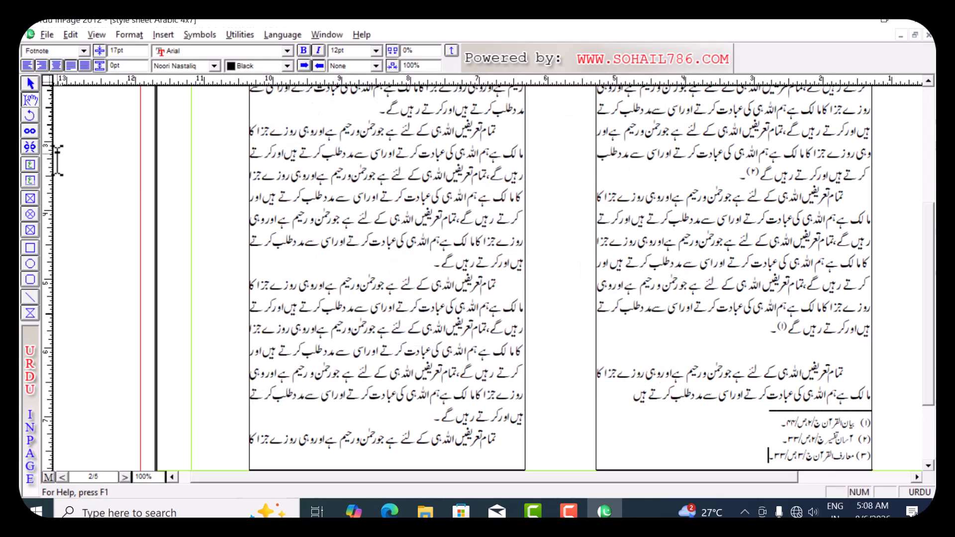
- Set up printing to Microsoft Print to PDF with Landscape orientation and A4 paper size
key(ctrl+p)
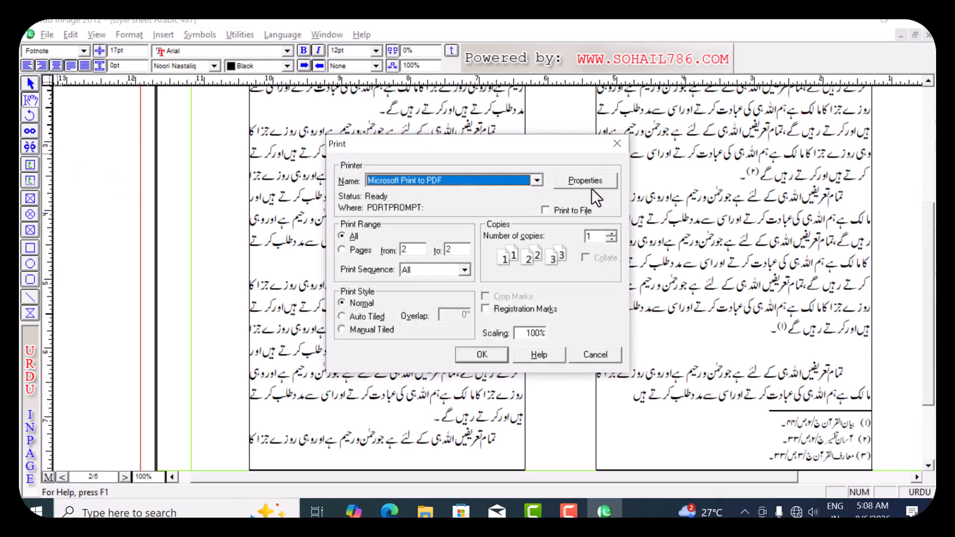
click(592, 183)
click(479, 199)
click(434, 222)
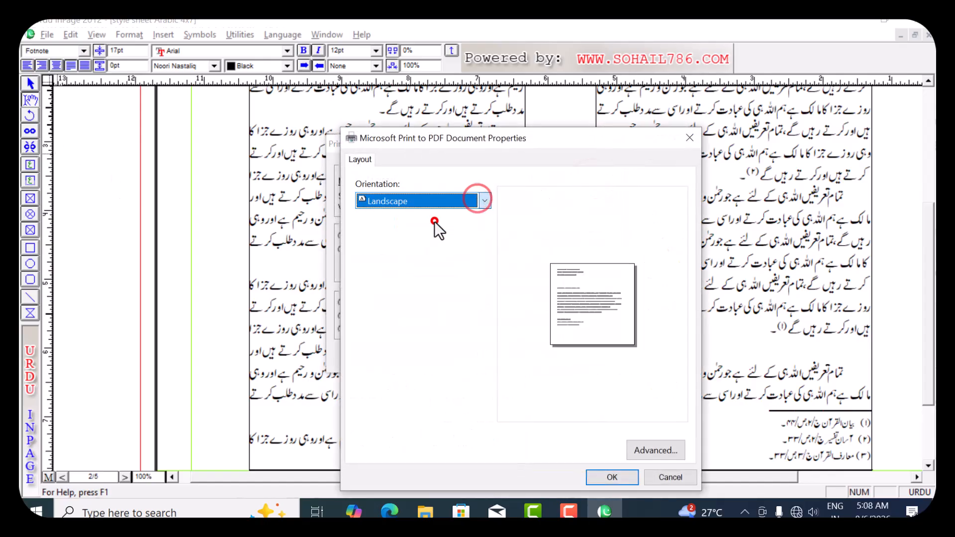
click(647, 450)
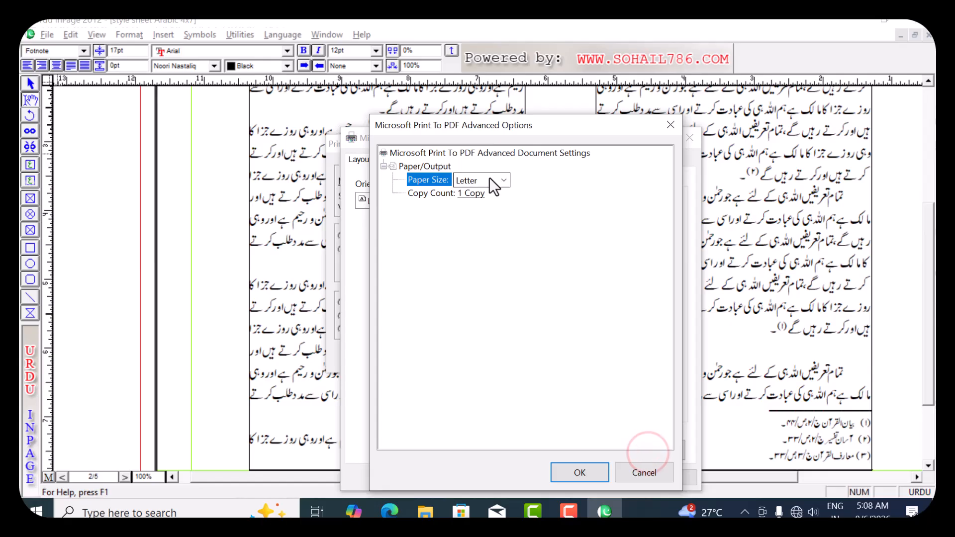
click(489, 179)
click(483, 206)
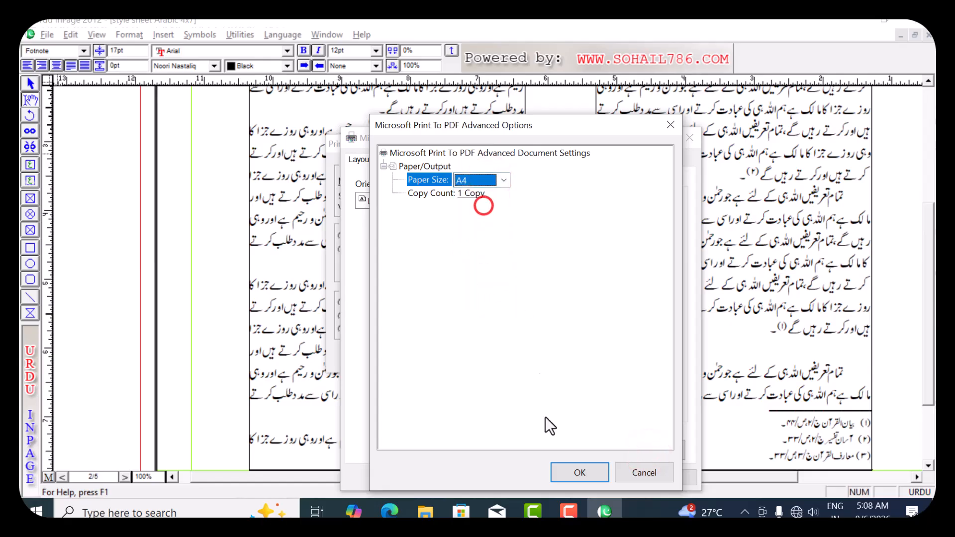
click(567, 471)
click(601, 478)
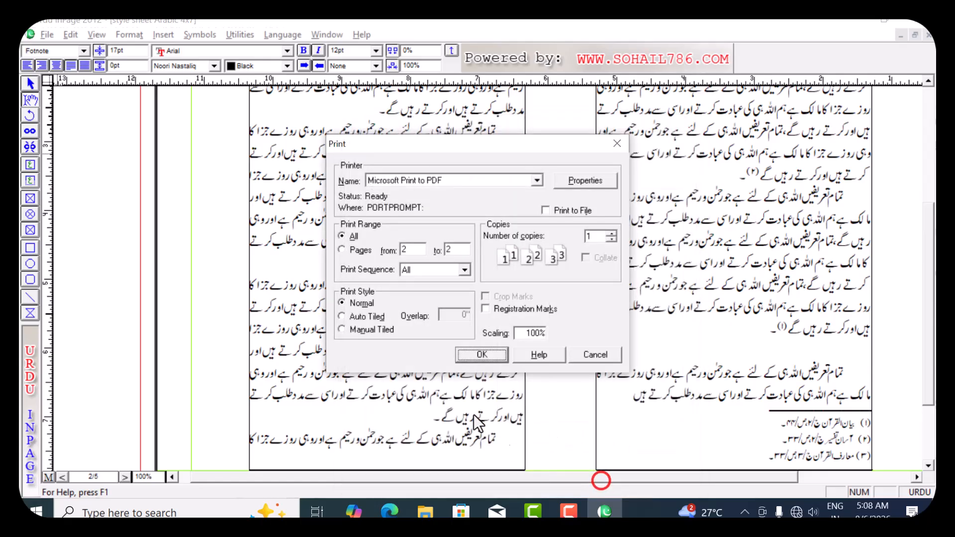
- Limit the print range to pages 1 to 3 and start the PDF print
click(342, 249)
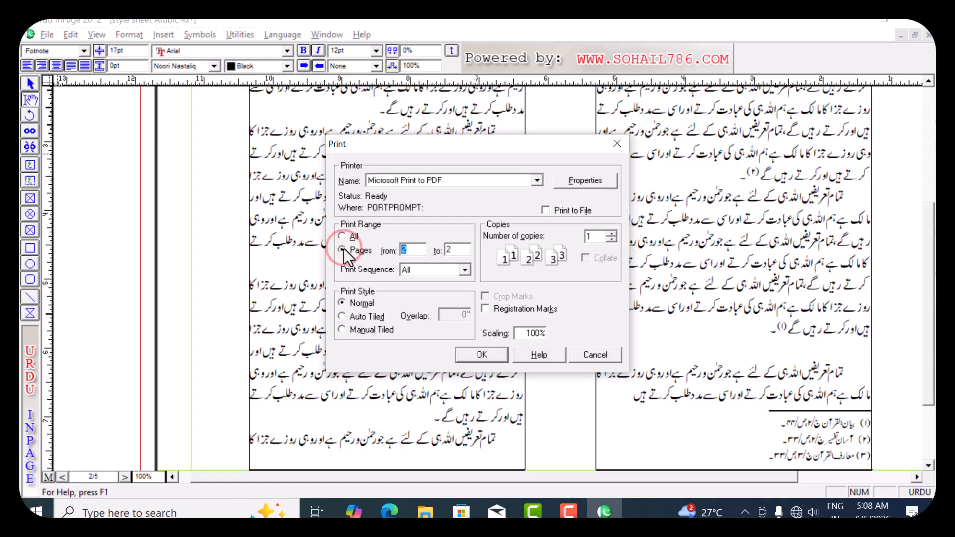
double_click(409, 250)
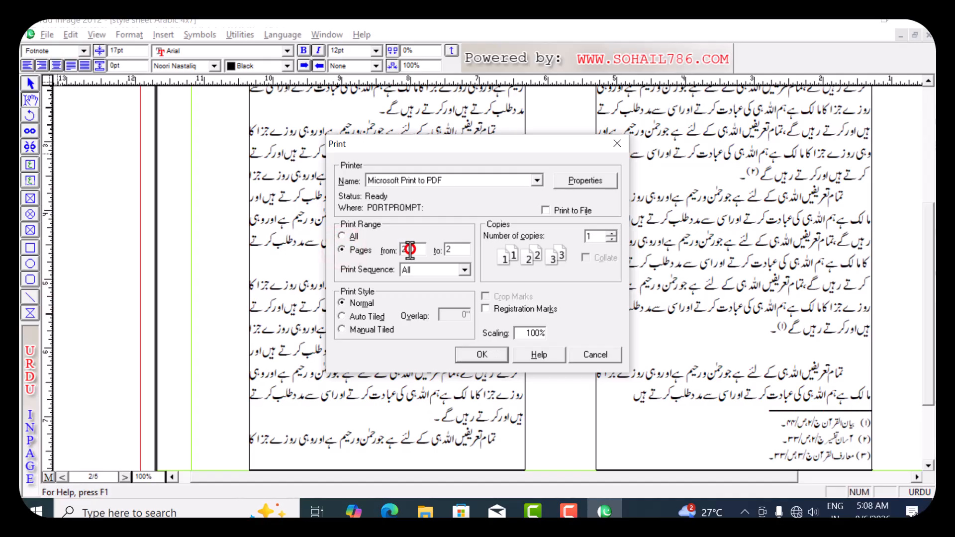
text(1)
double_click(458, 251)
text(3)
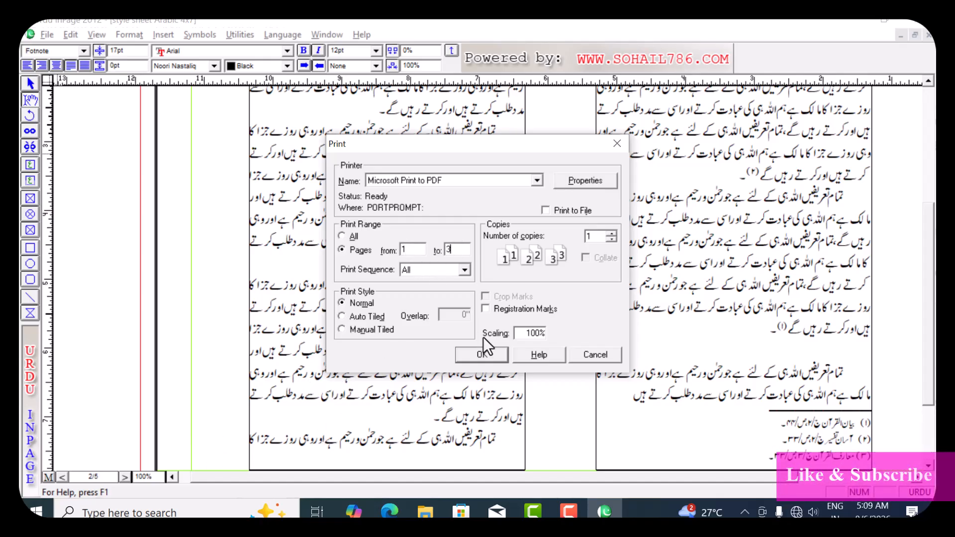
click(492, 354)
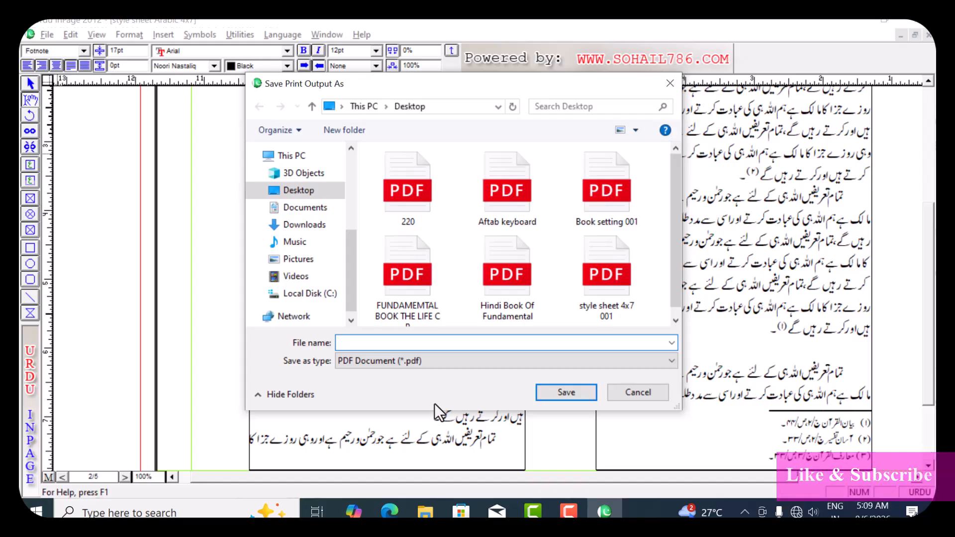
- Save the PDF output on the Desktop under the file name Fotnote s
text(Font)
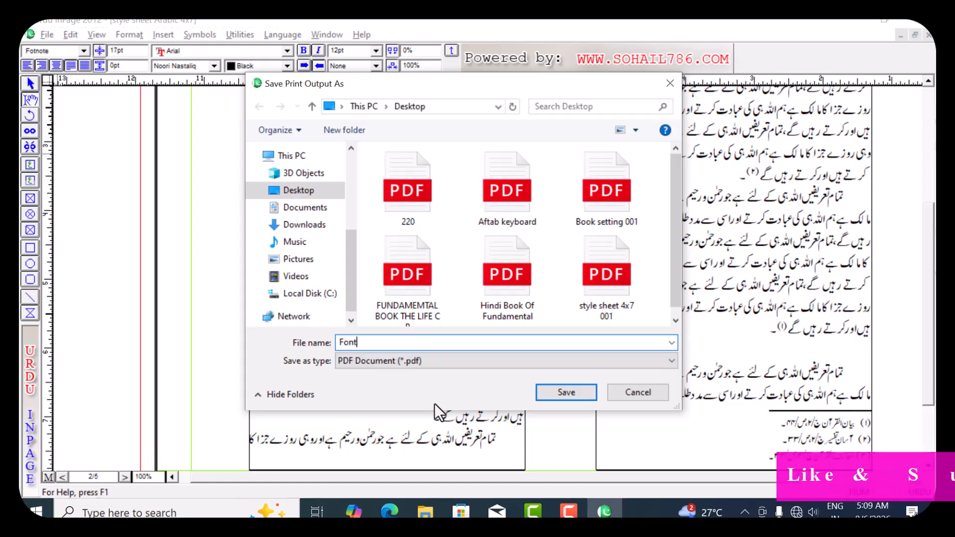
key(BackSpace)
key(BackSpace)
text(tno9t)
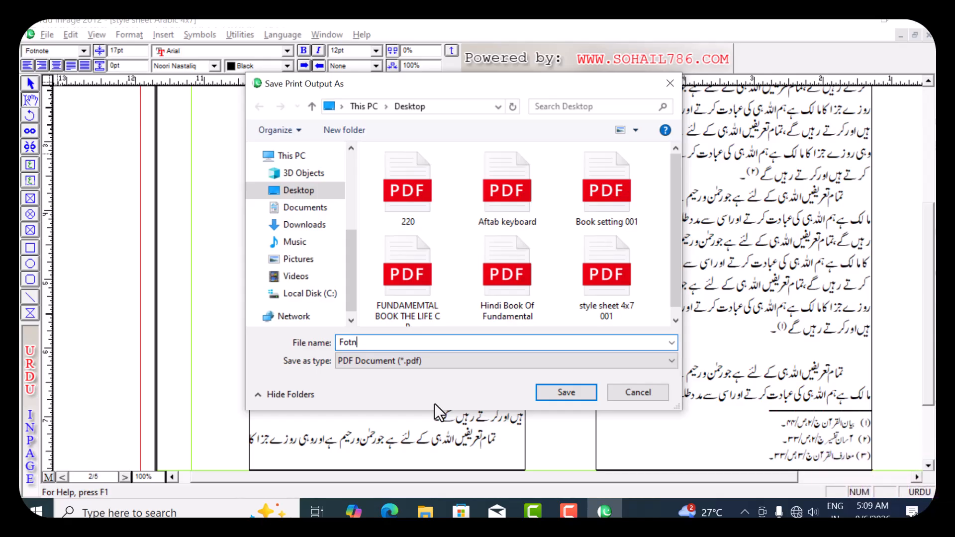
key(BackSpace)
key(BackSpace)
key(BackSpace)
key(BackSpace)
text(note s)
click(576, 391)
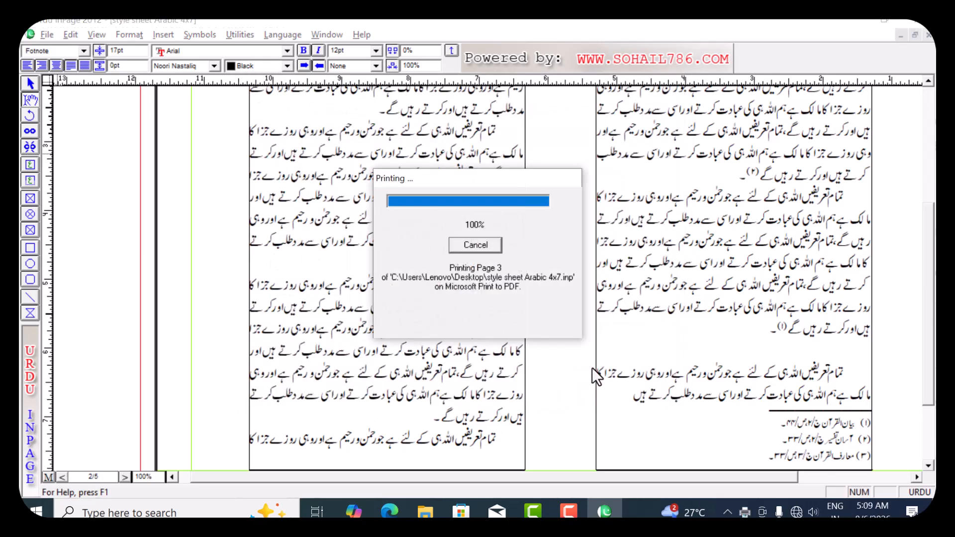
- Open Fotnote s.pdf from the desktop in a maximized window and examine the footnotes on its first two pages
click(851, 22)
double_click(268, 191)
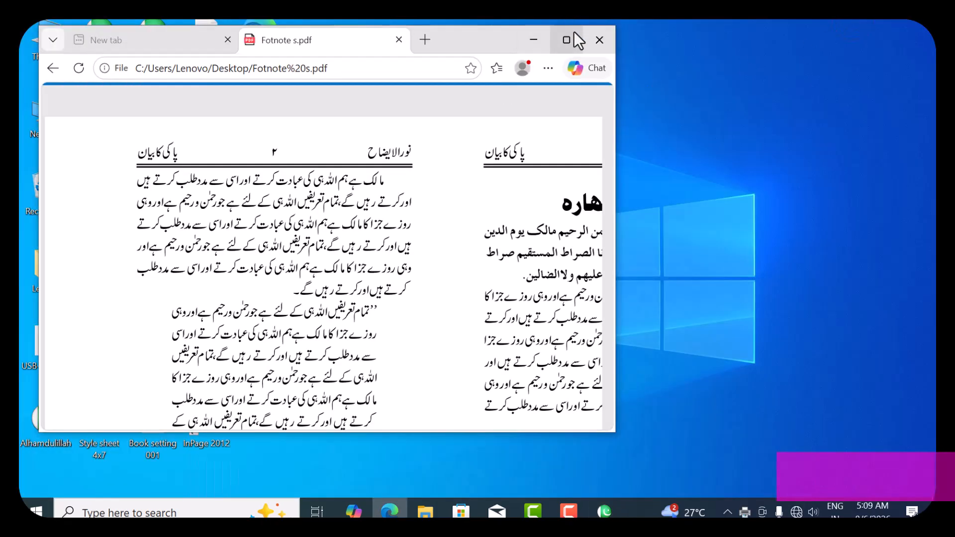
click(566, 40)
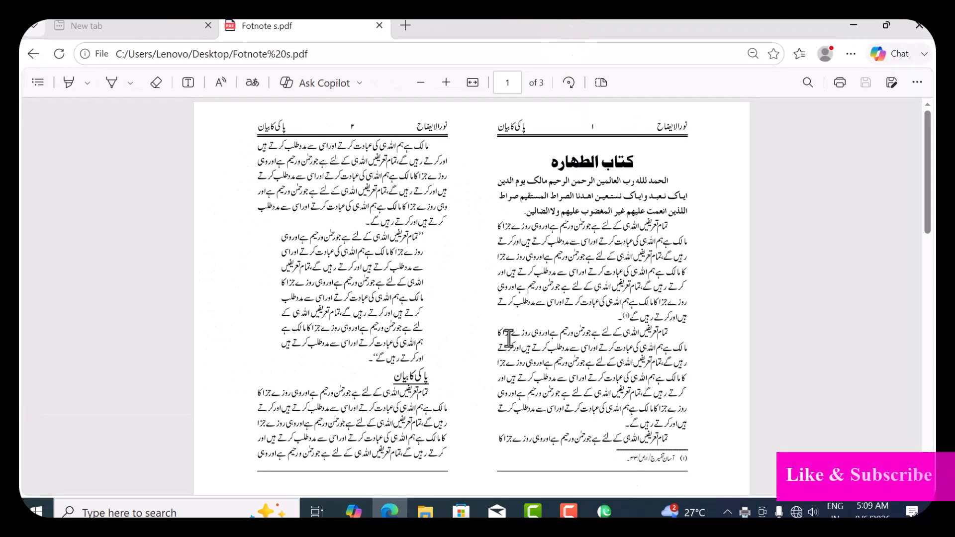
scroll(508, 339, down, 6)
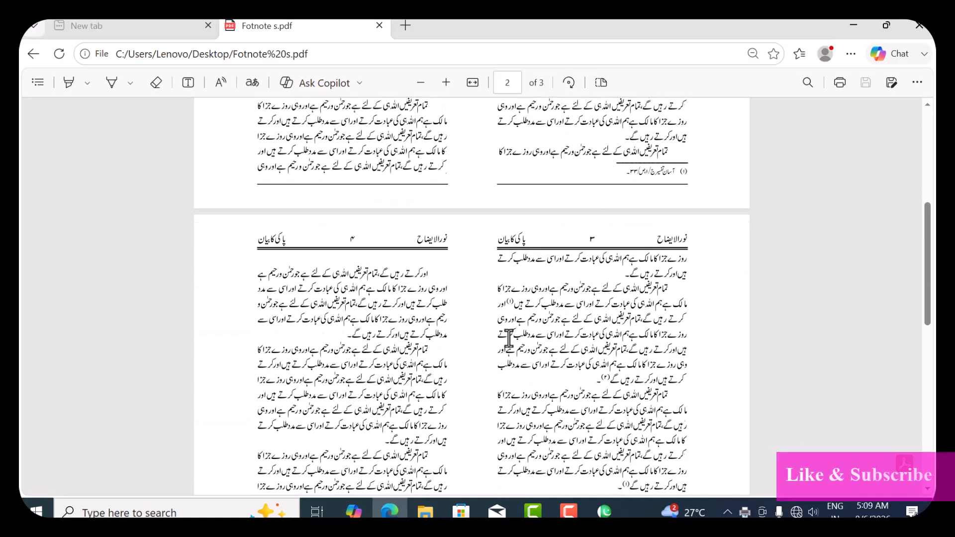
scroll(508, 340, down, 5)
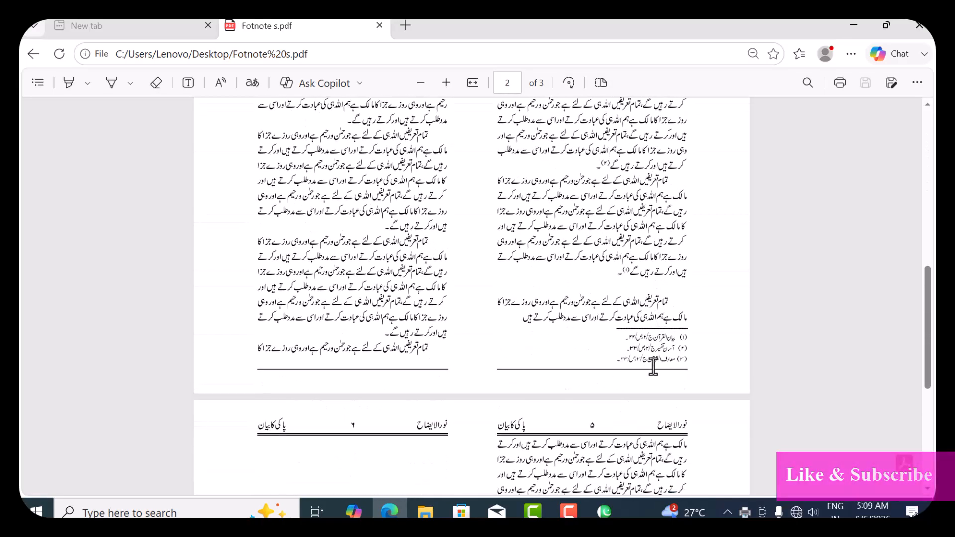